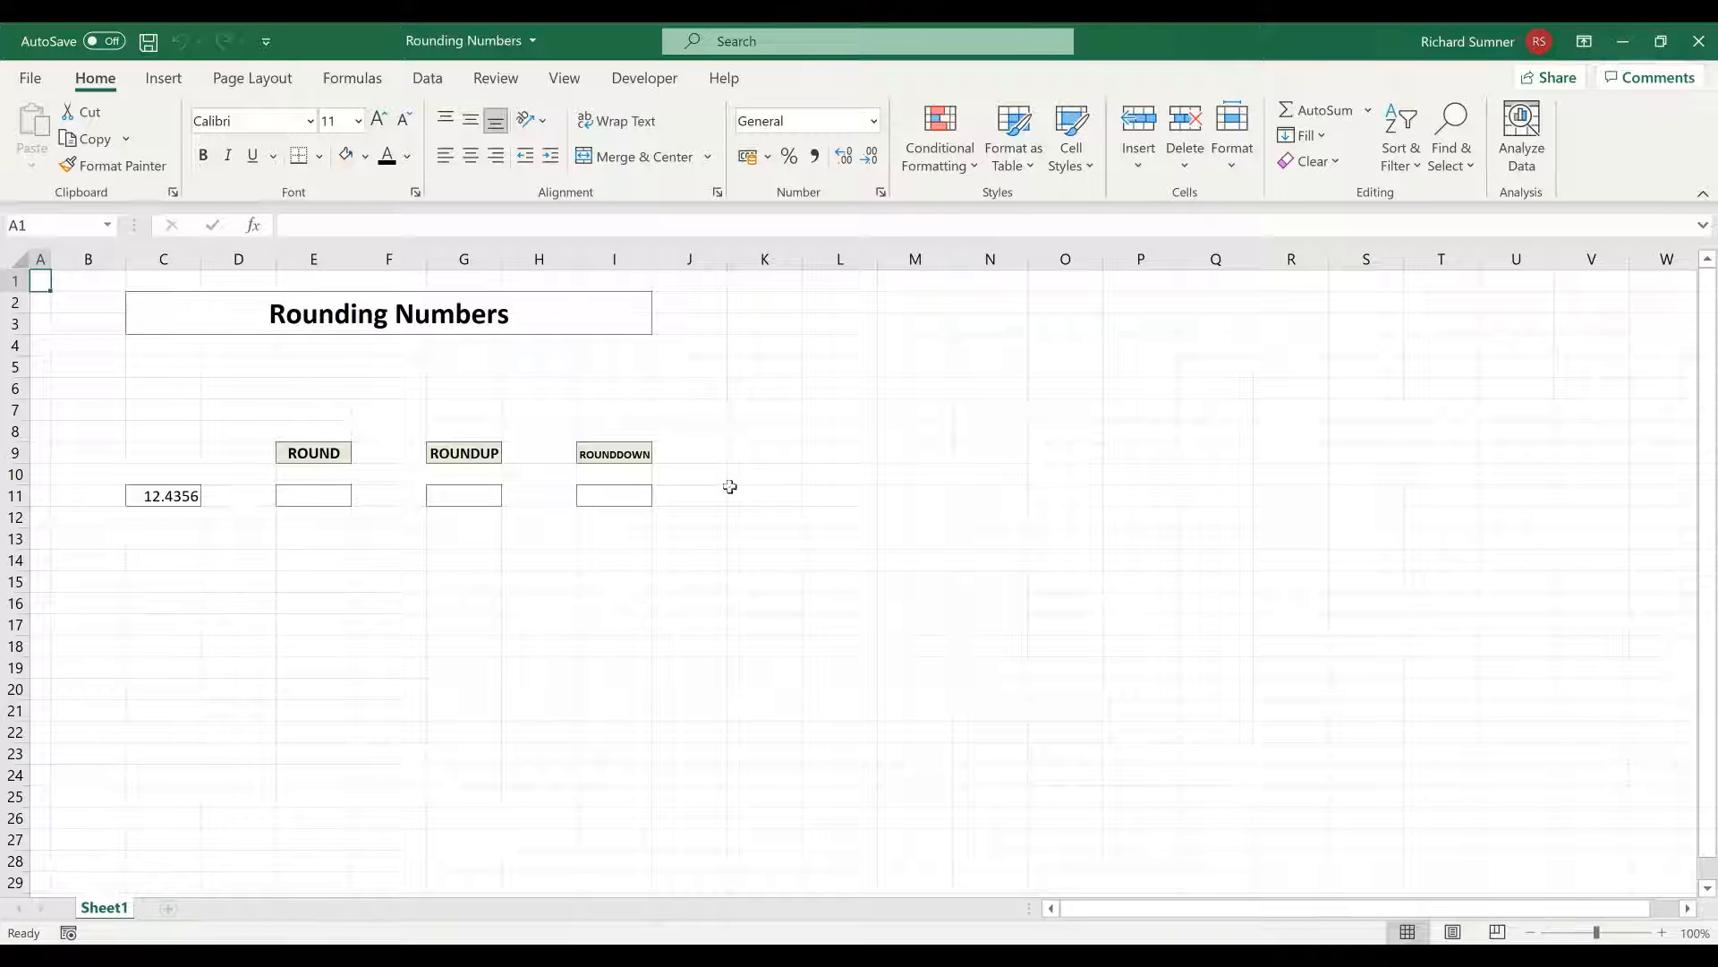
Enter =ROUND(C11, 2) in cell E11 to round the number to two decimal places
{"action": "left_click", "coordinate": [339, 497]}
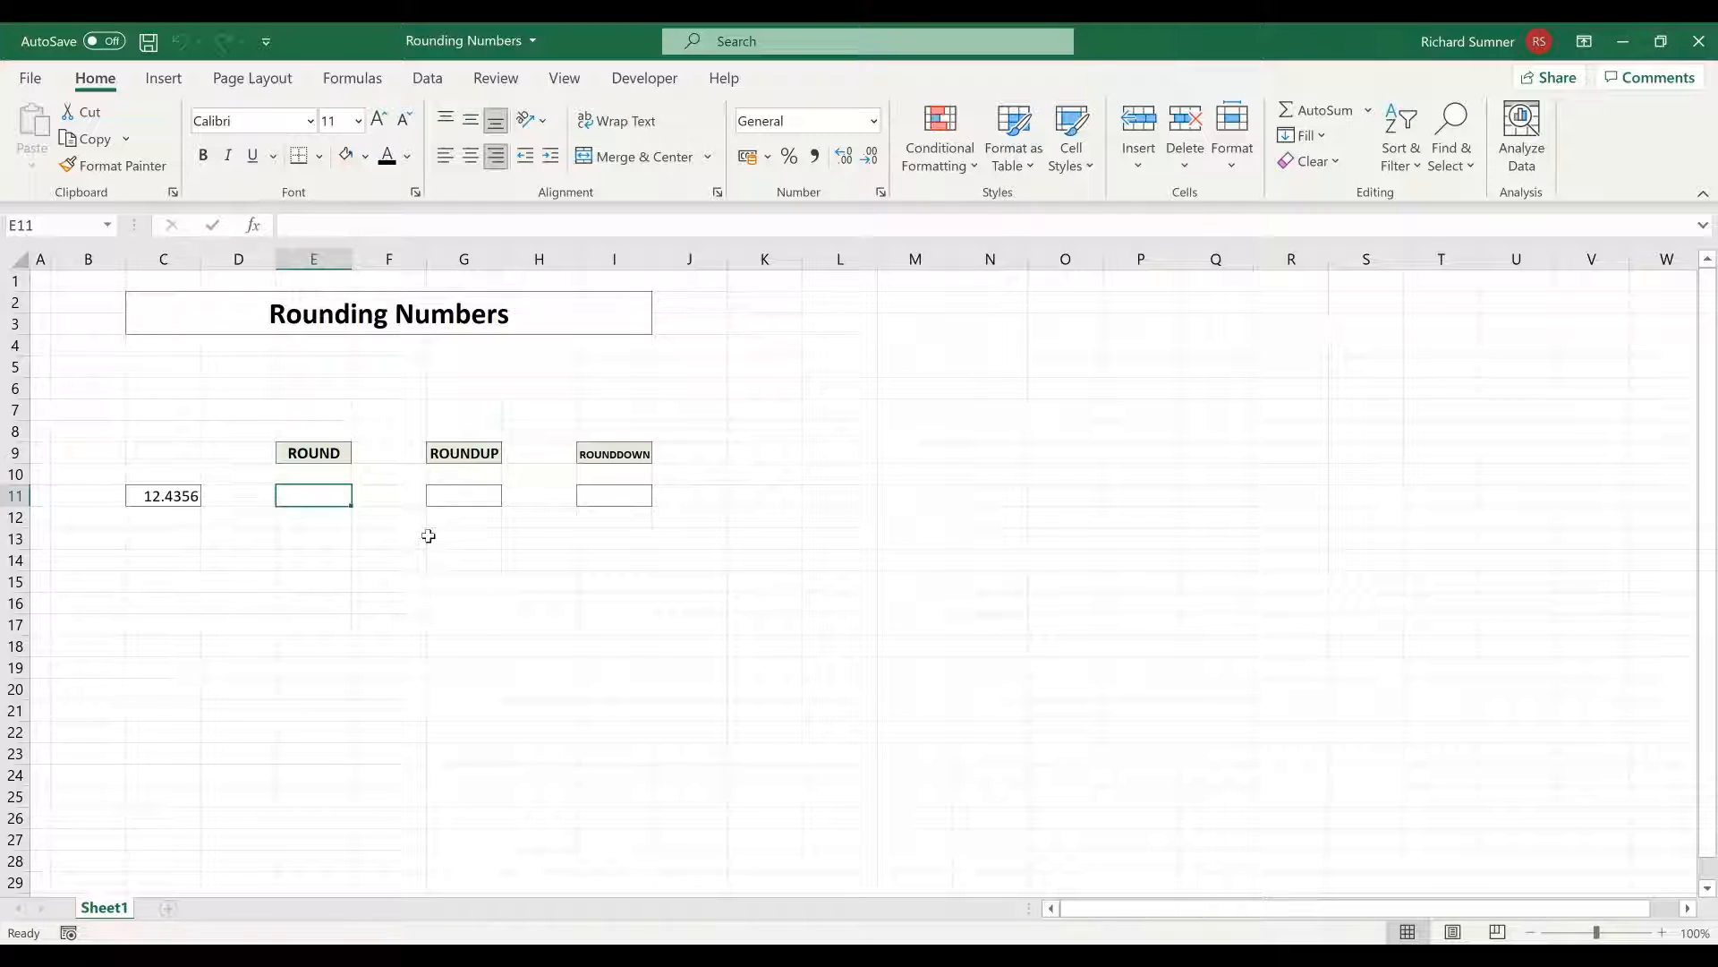
{"action": "type", "text": "="}
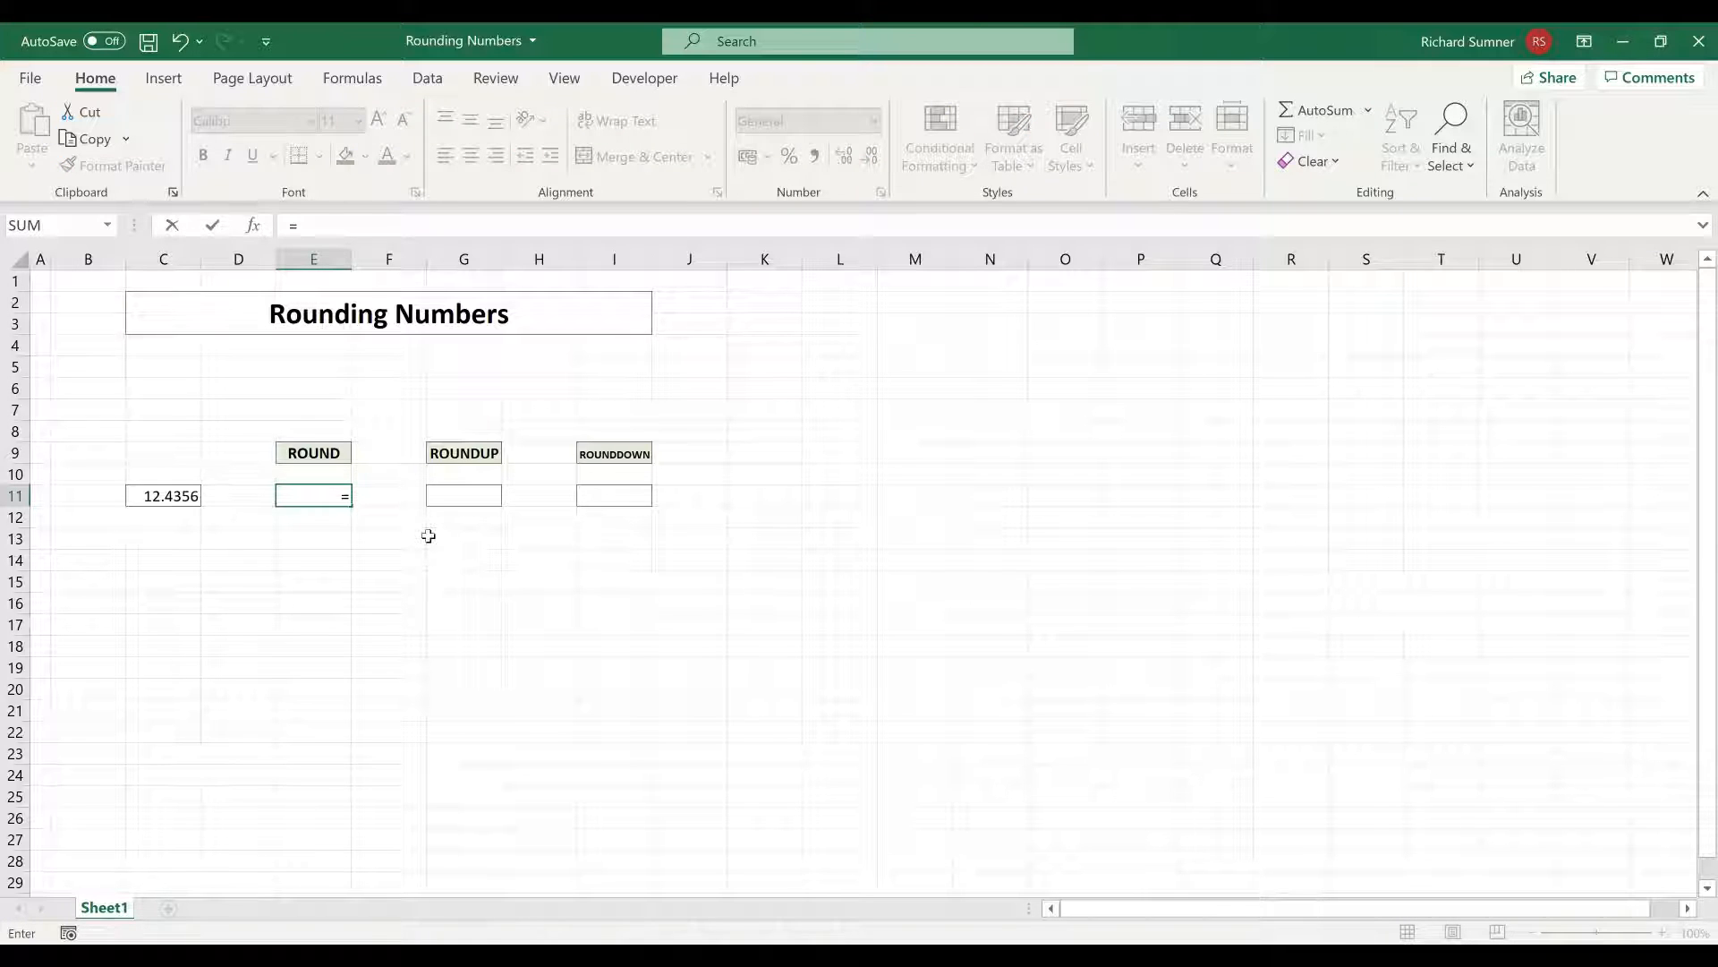
{"action": "type", "text": "ROUND"}
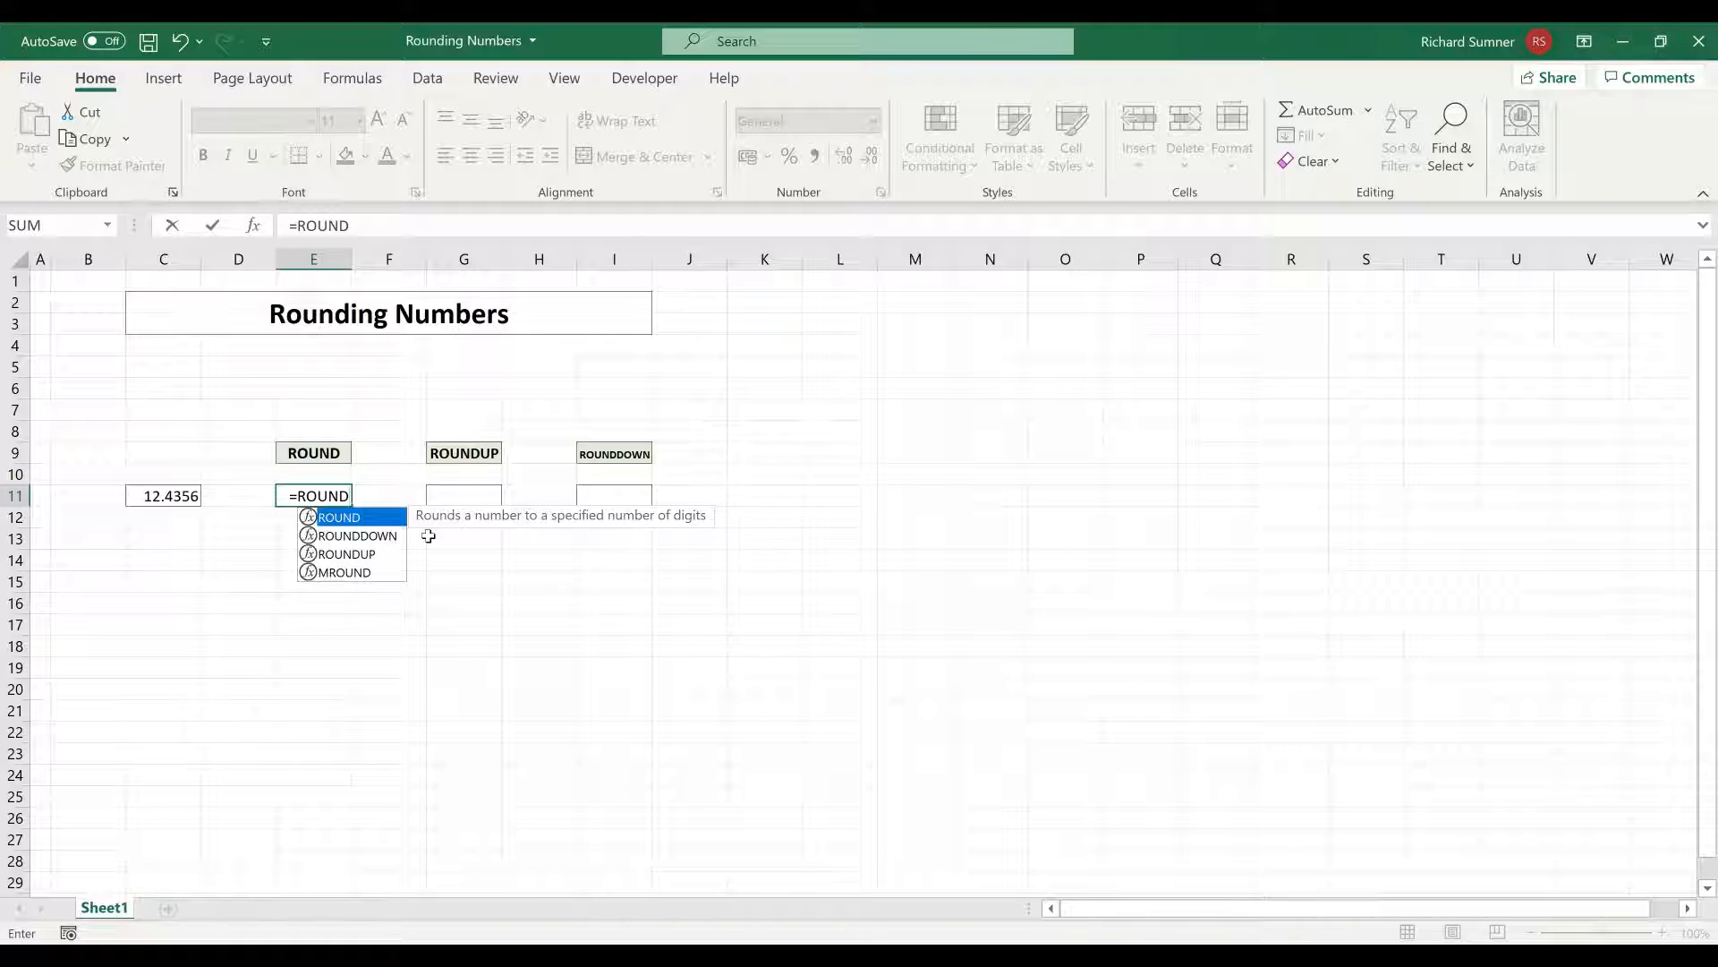
{"action": "type", "text": "UP("}
{"action": "key", "text": "BackSpace"}
{"action": "key", "text": "BackSpace"}
{"action": "key", "text": "BackSpace"}
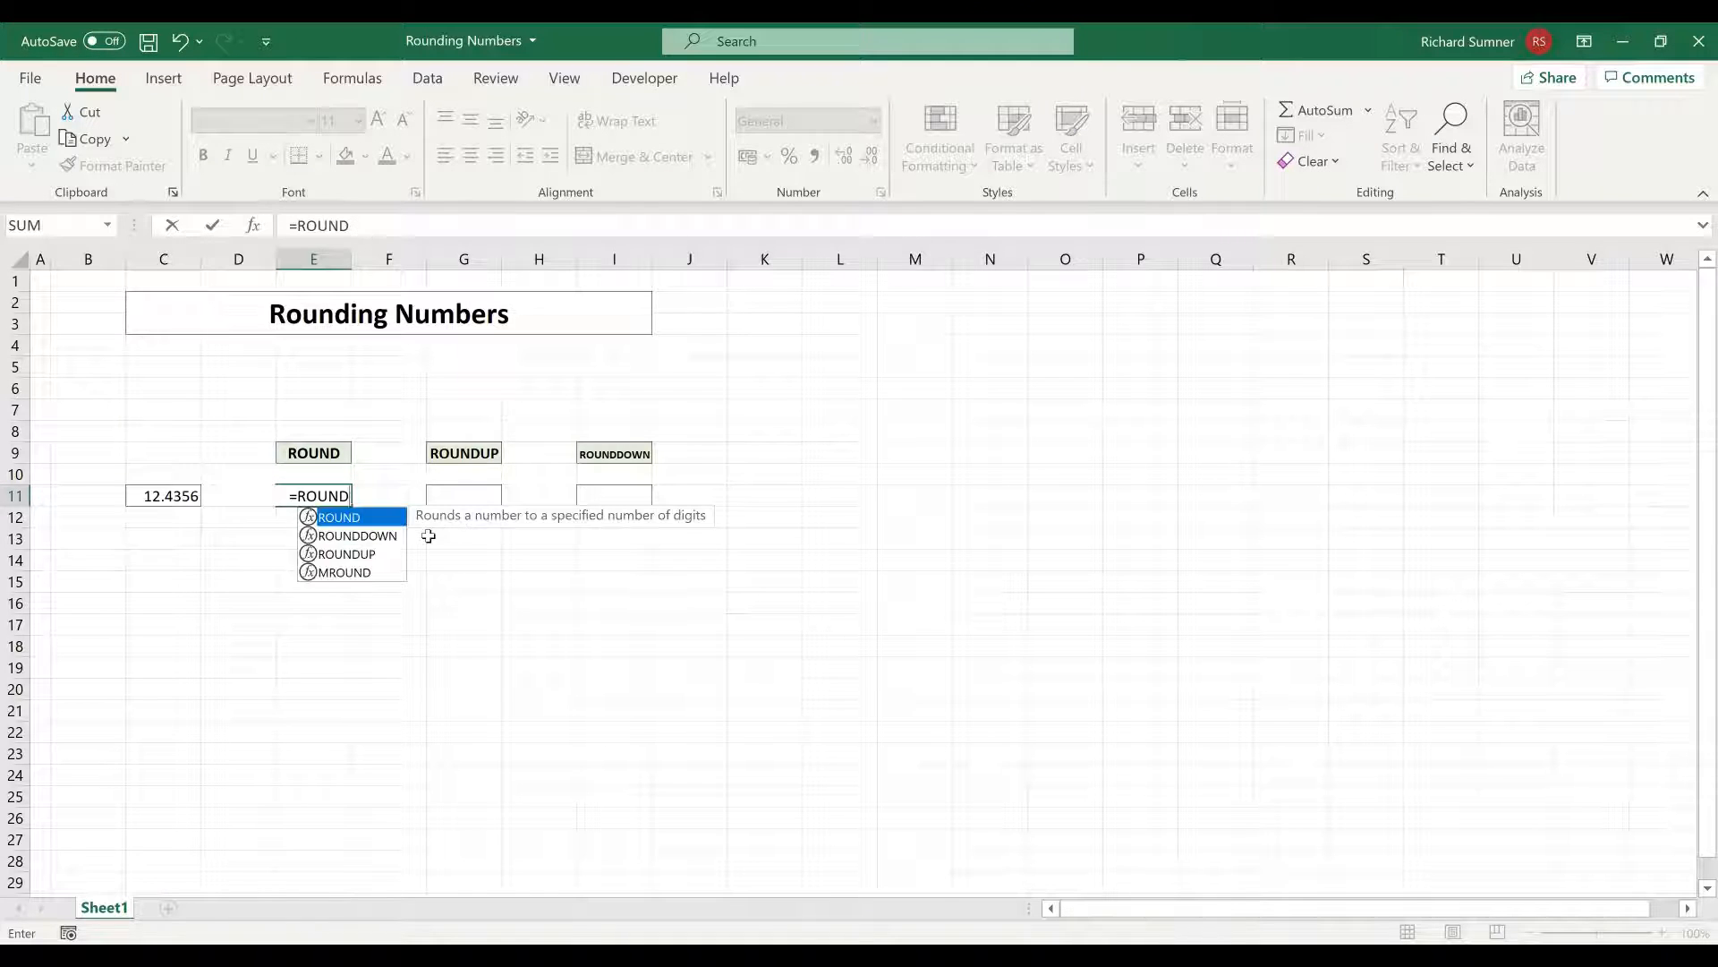
{"action": "type", "text": "("}
{"action": "left_click", "coordinate": [186, 497]}
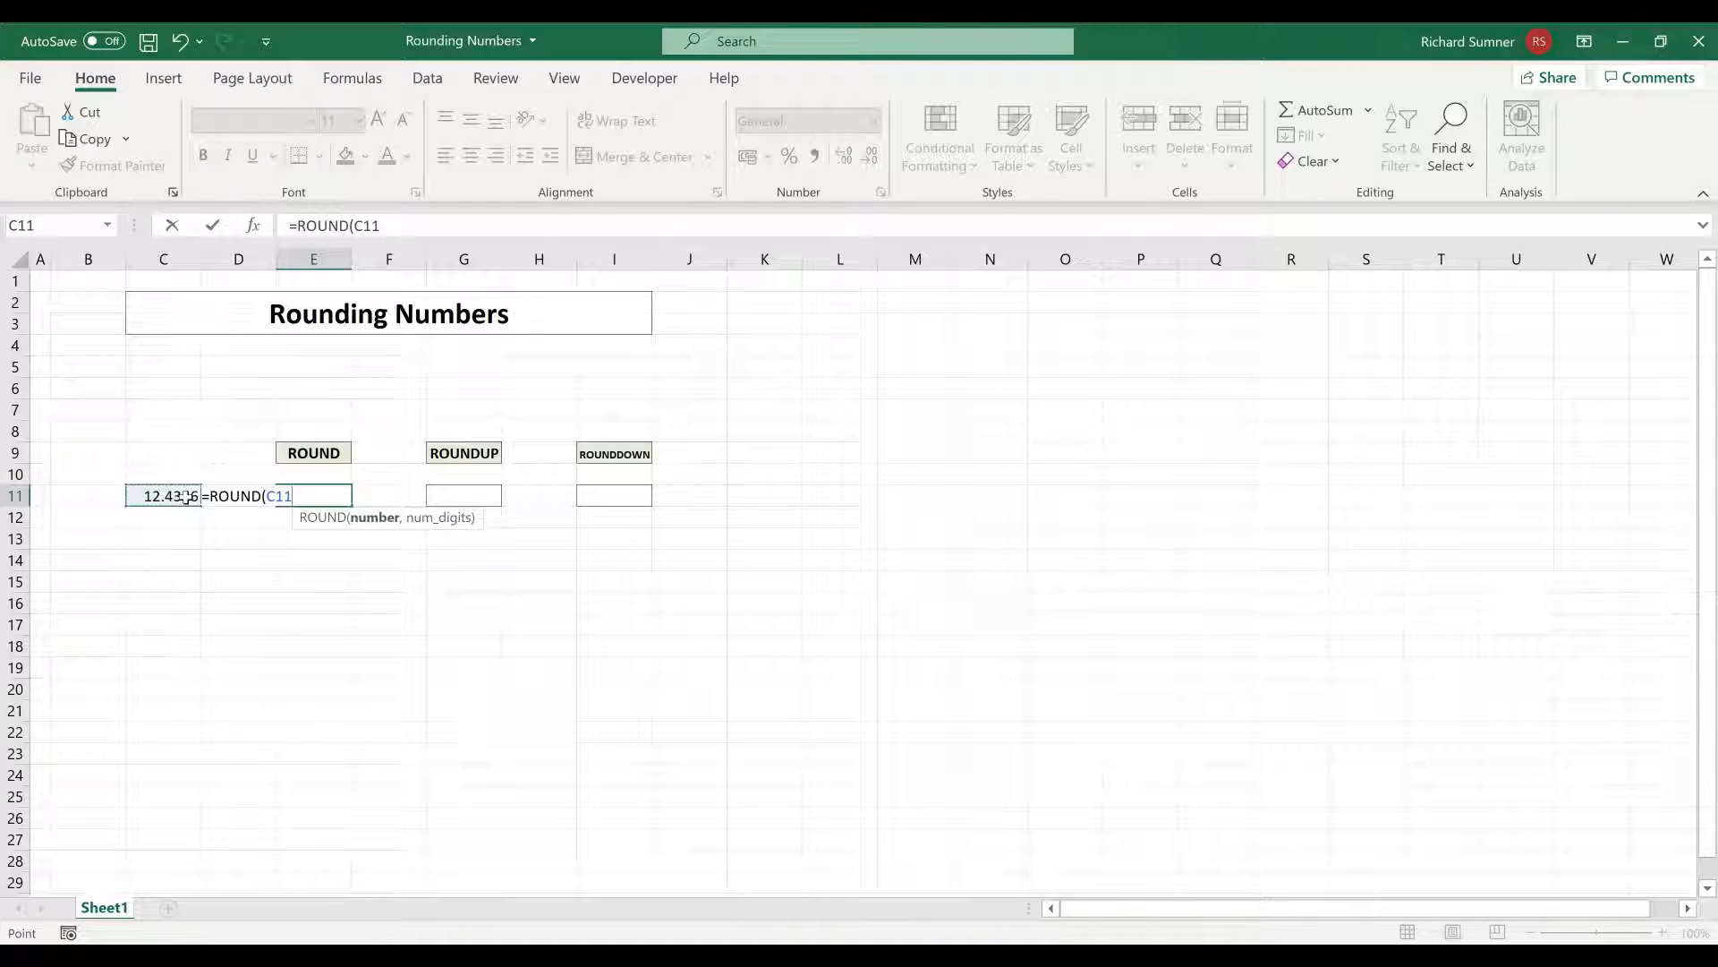
{"action": "type", "text": ","}
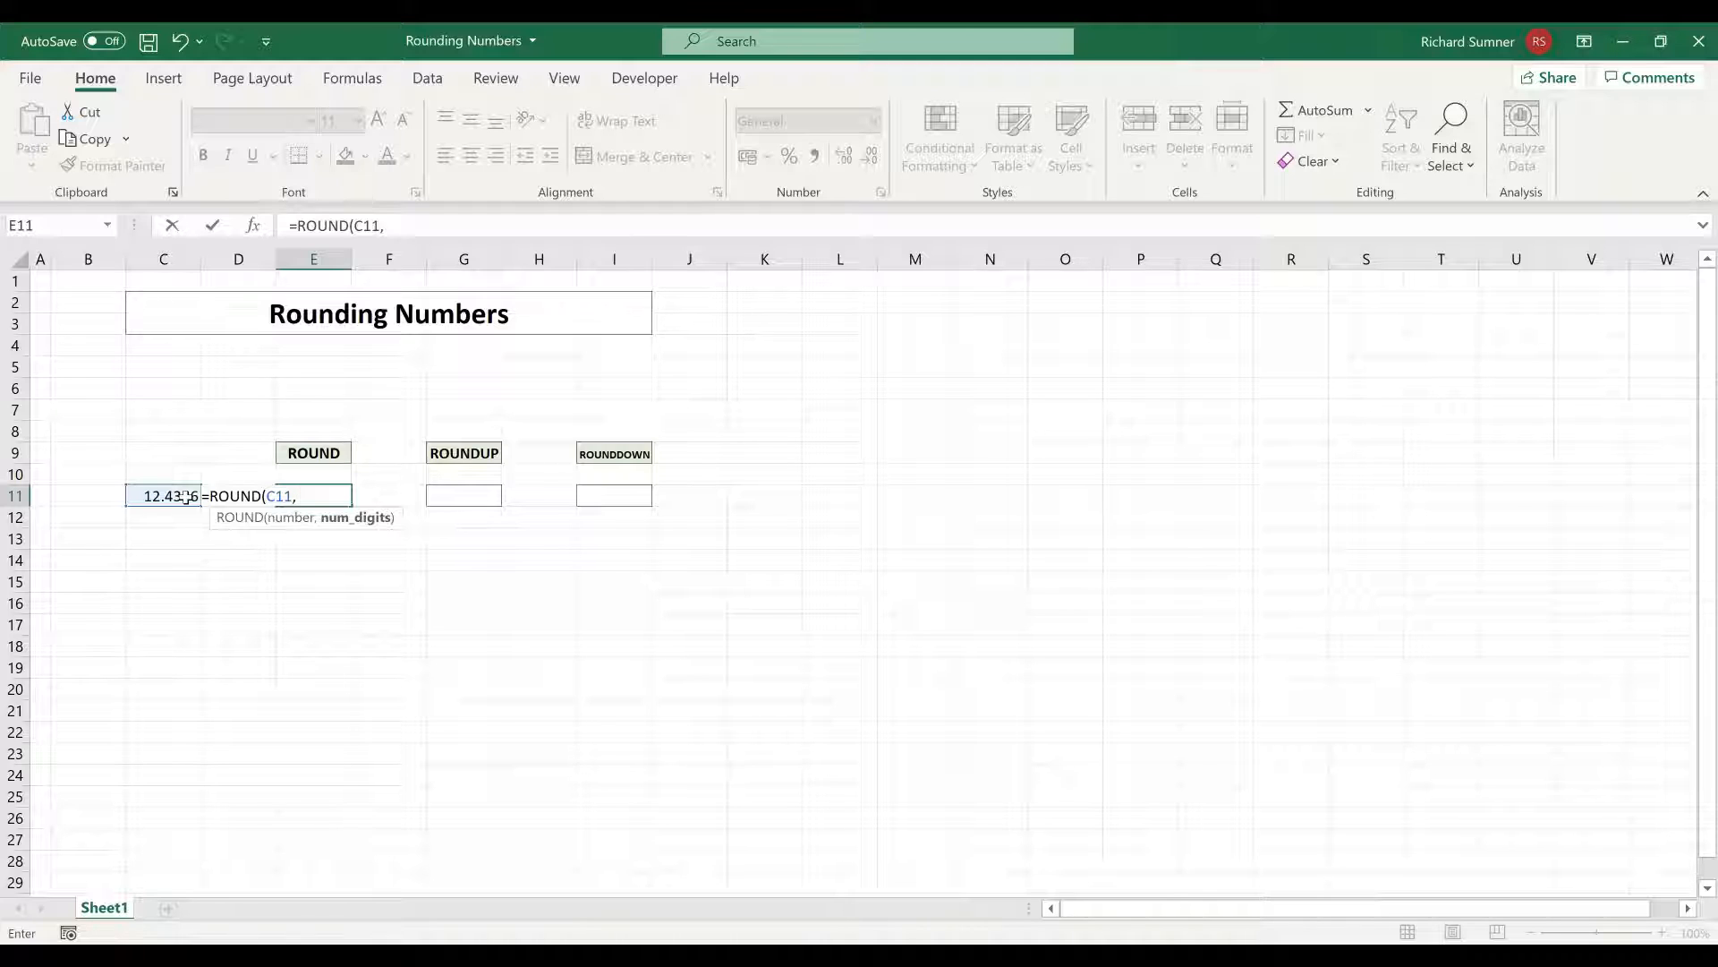
{"action": "type", "text": " 2)"}
{"action": "key", "text": "Return"}
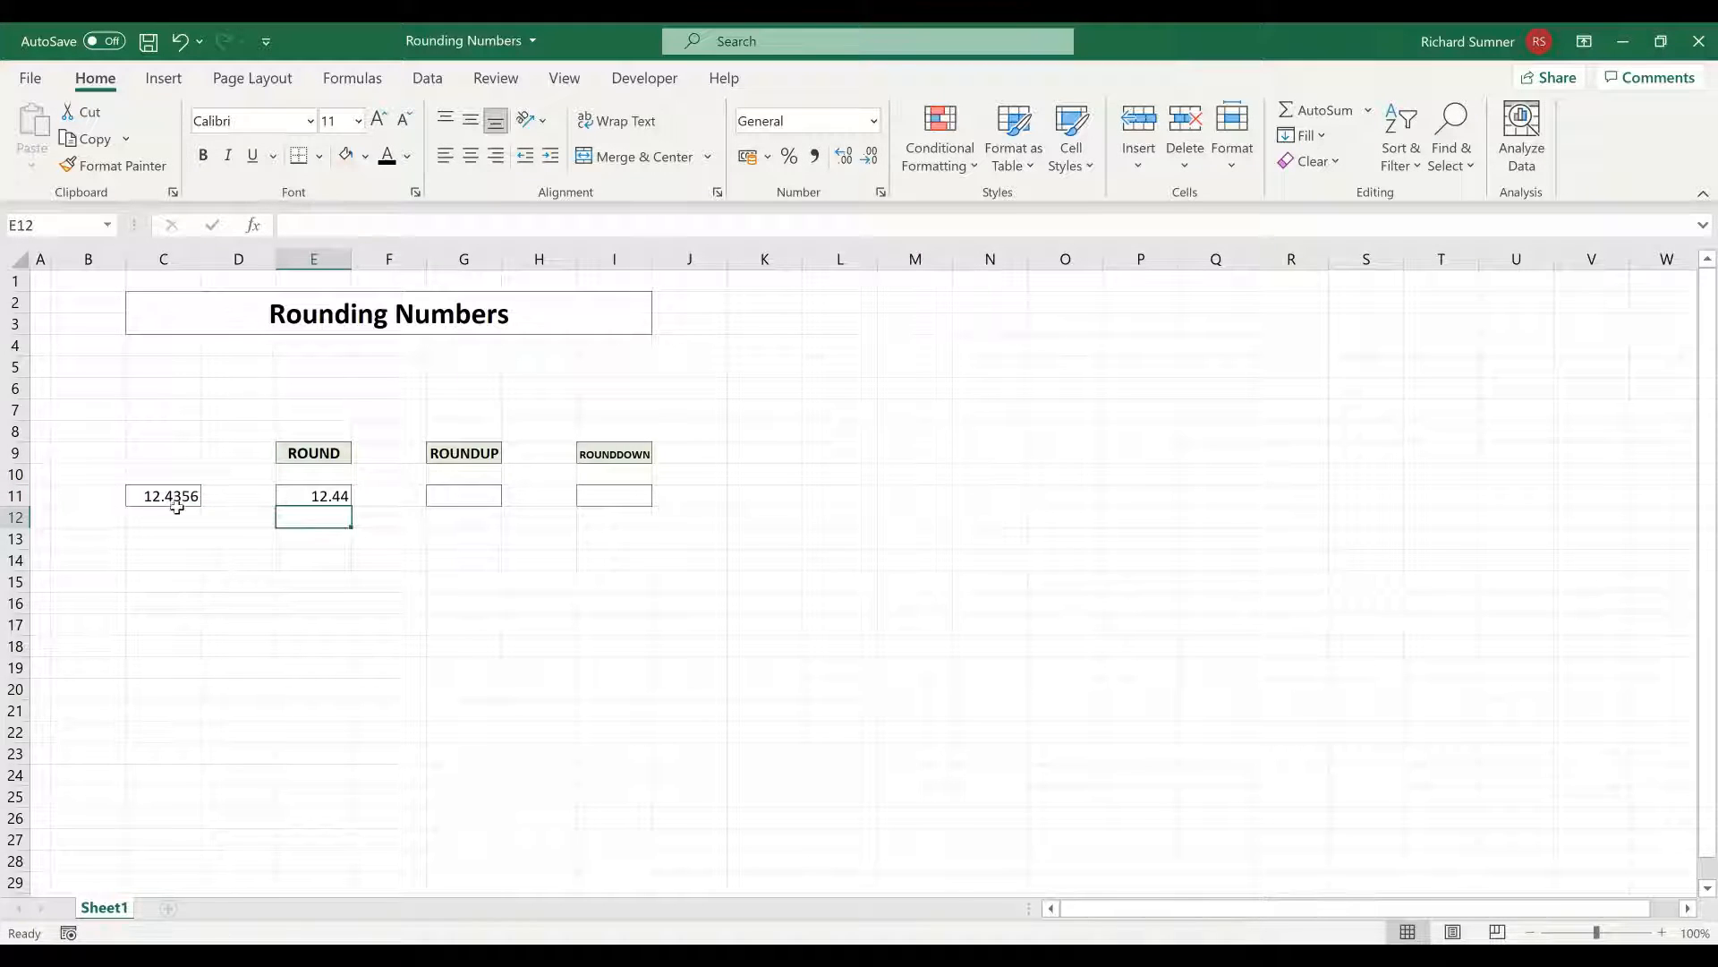
Change the number in cell C11 to 12.4346 to test the ROUND formula
{"action": "left_click", "coordinate": [448, 499]}
{"action": "left_click", "coordinate": [325, 494]}
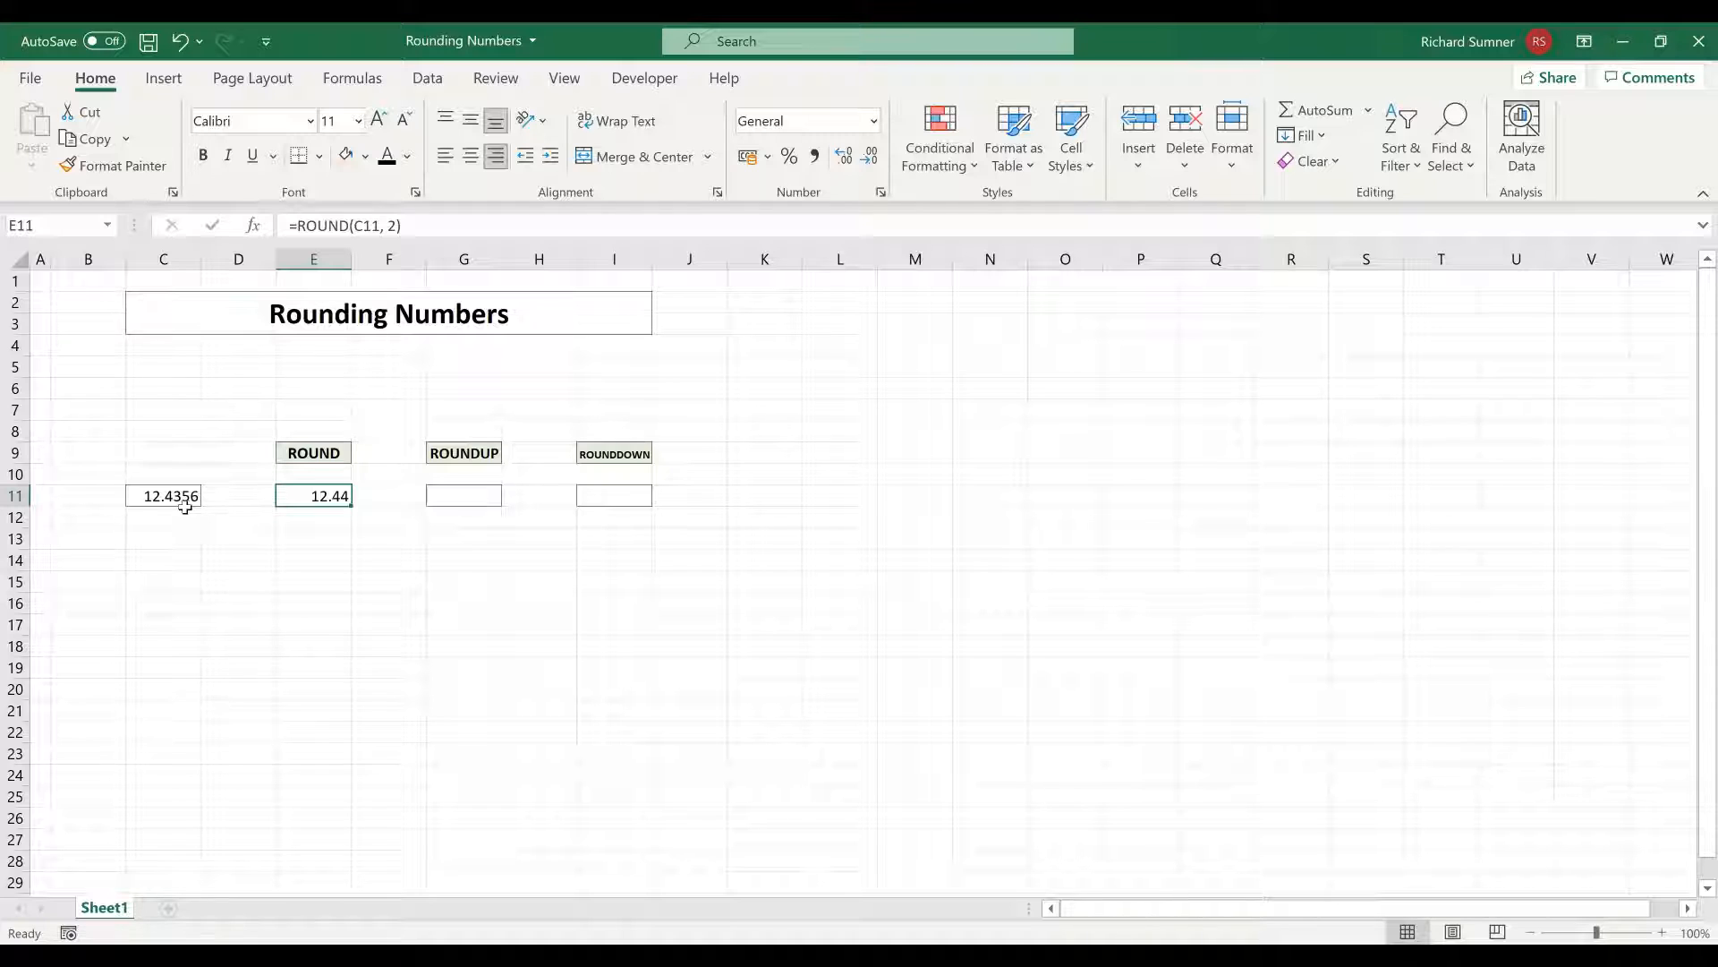
{"action": "left_click", "coordinate": [183, 499]}
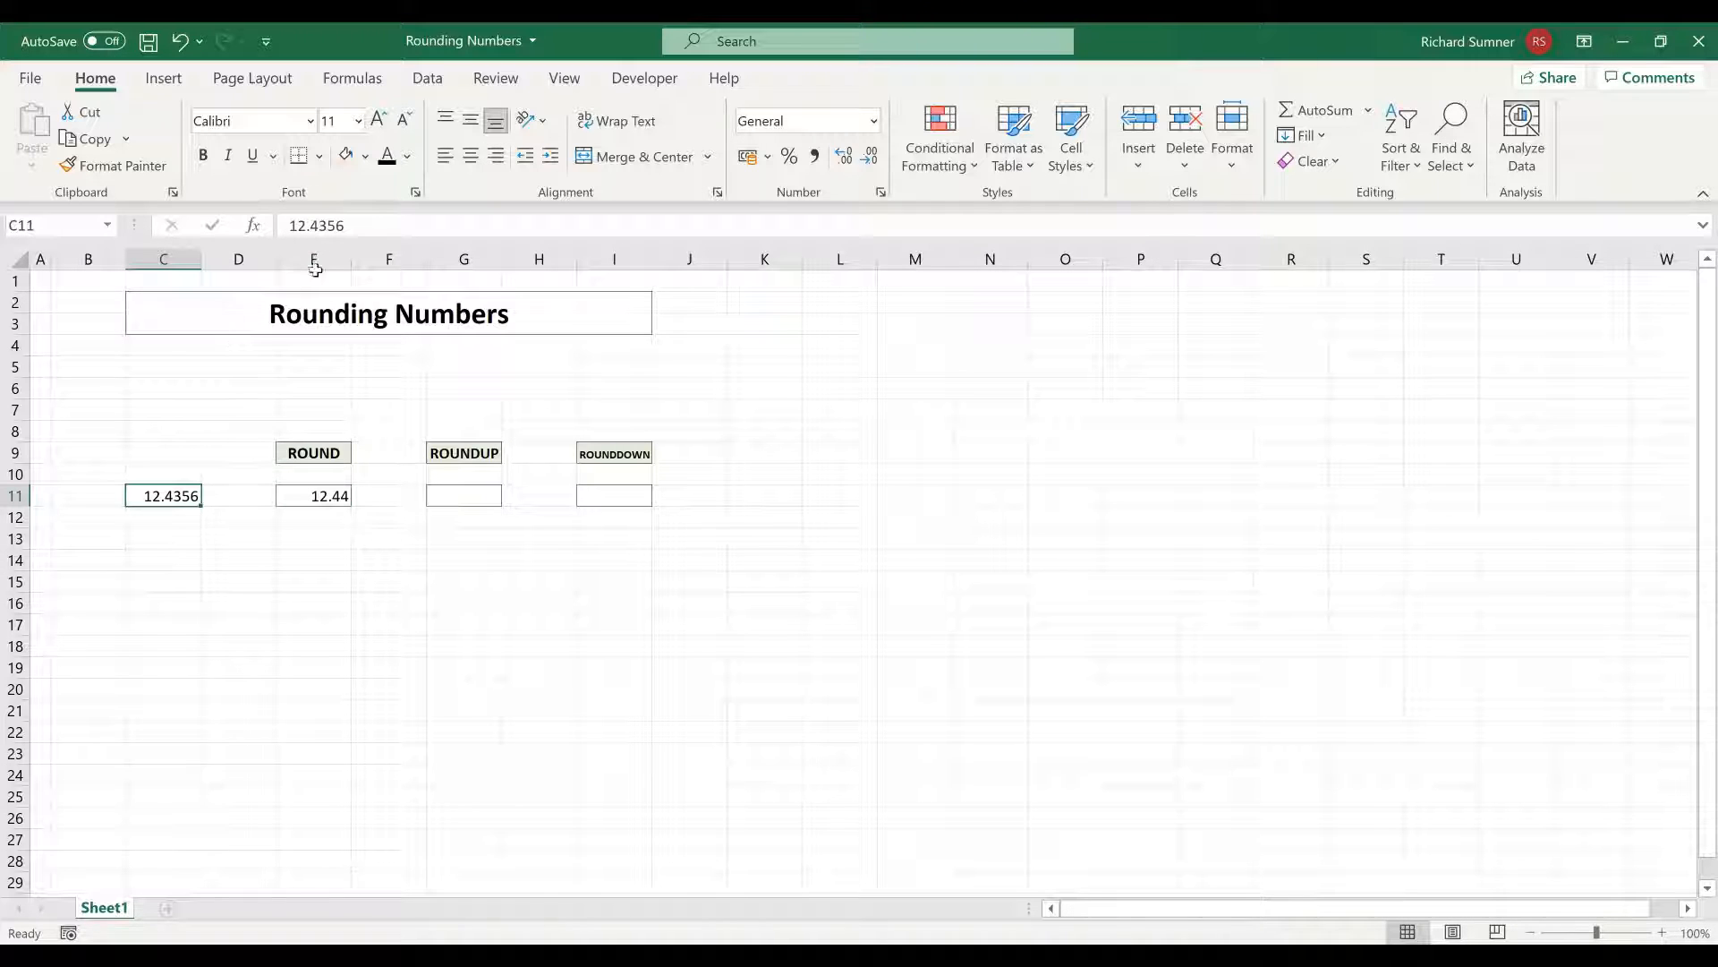
{"action": "left_click", "coordinate": [336, 228]}
{"action": "key", "text": "BackSpace"}
{"action": "type", "text": "4"}
{"action": "key", "text": "Return"}
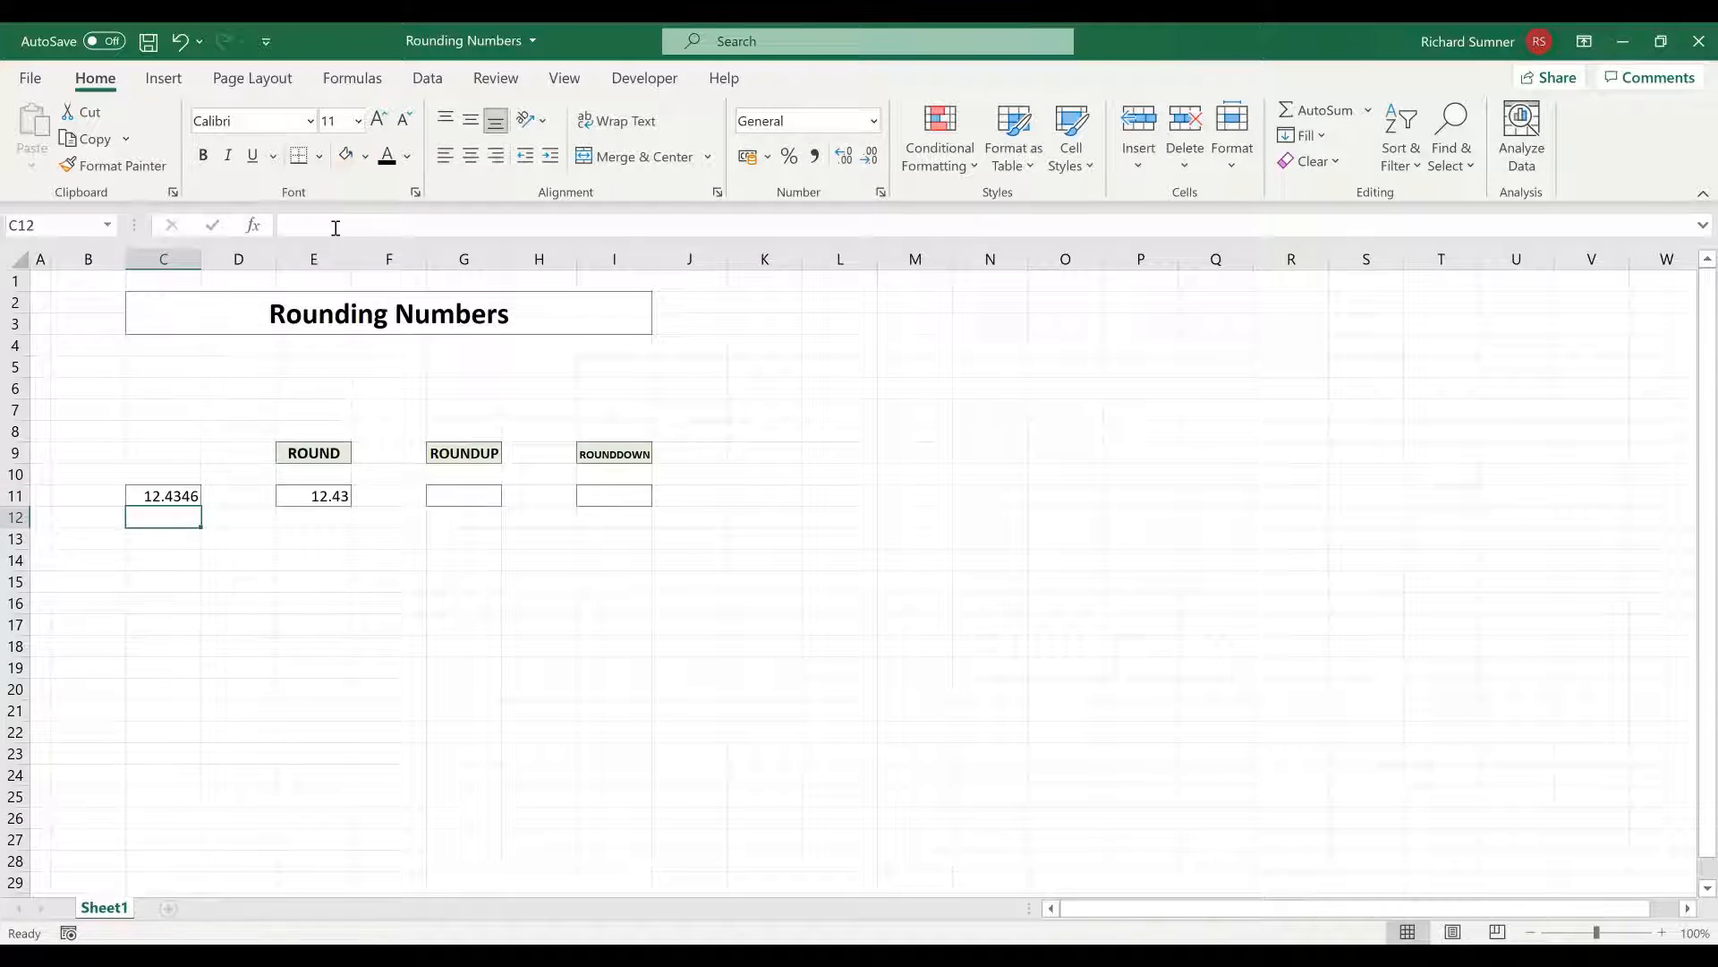
{"action": "key", "text": "Up"}
Enter =ROUNDUP(C11, 2) in cell G11 under the ROUNDUP heading
{"action": "left_click", "coordinate": [487, 493]}
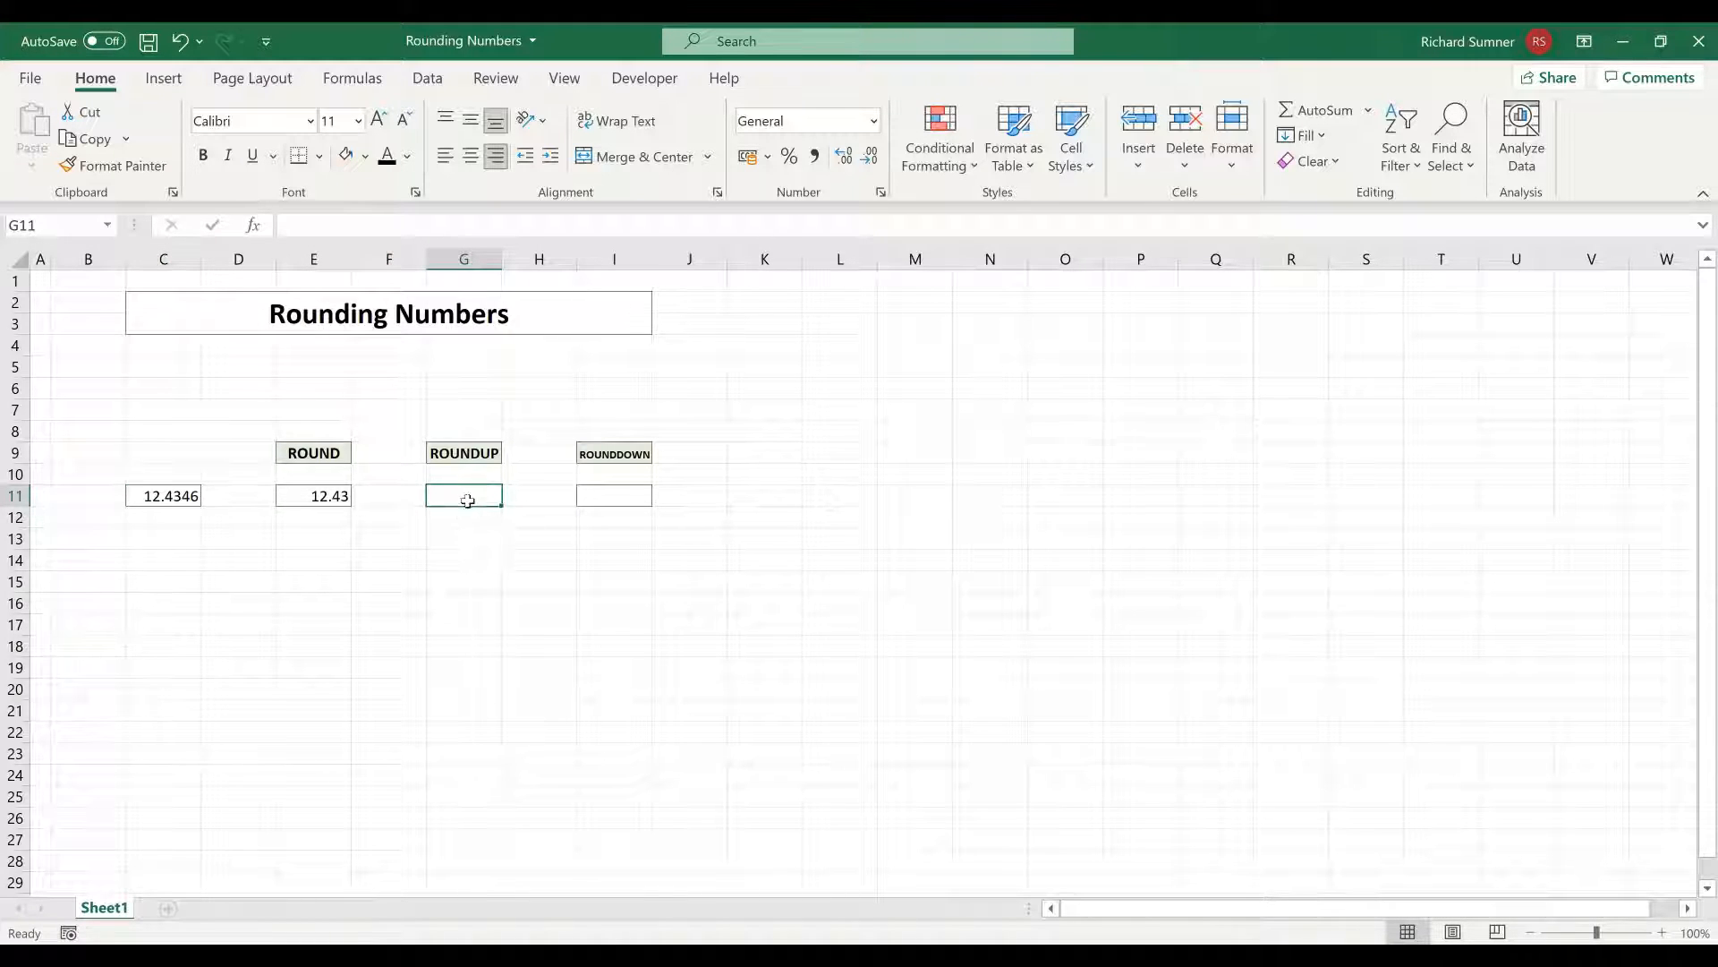
{"action": "type", "text": "="}
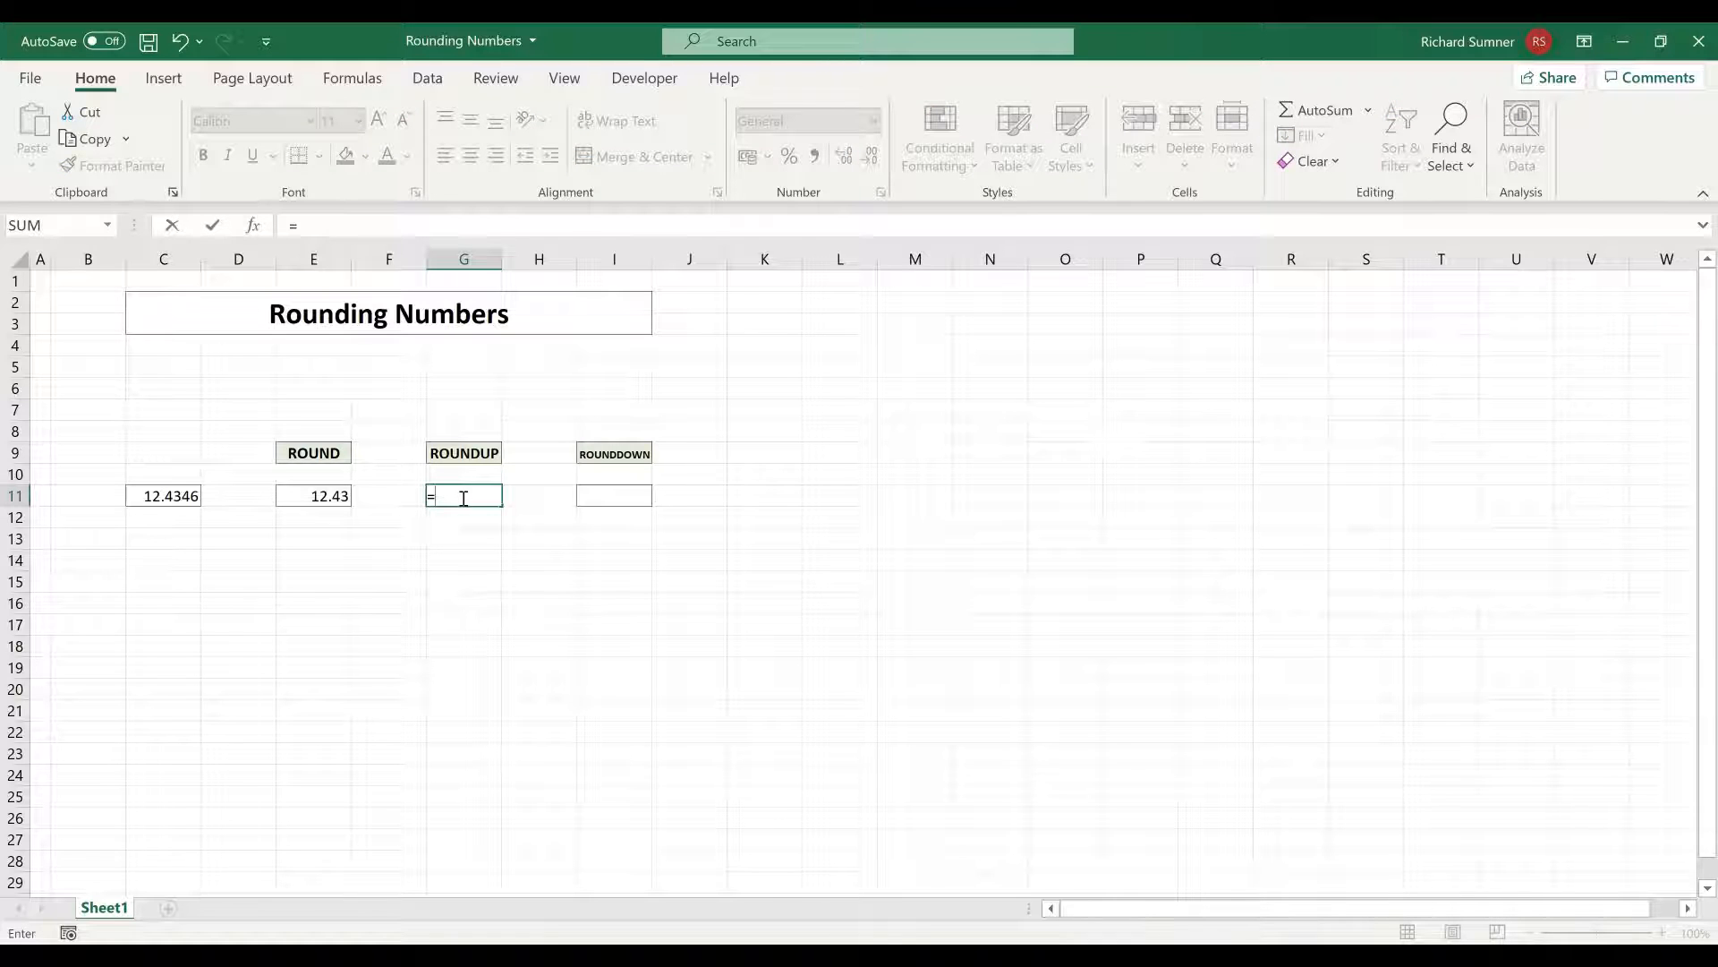
{"action": "type", "text": "ROUNDUP"}
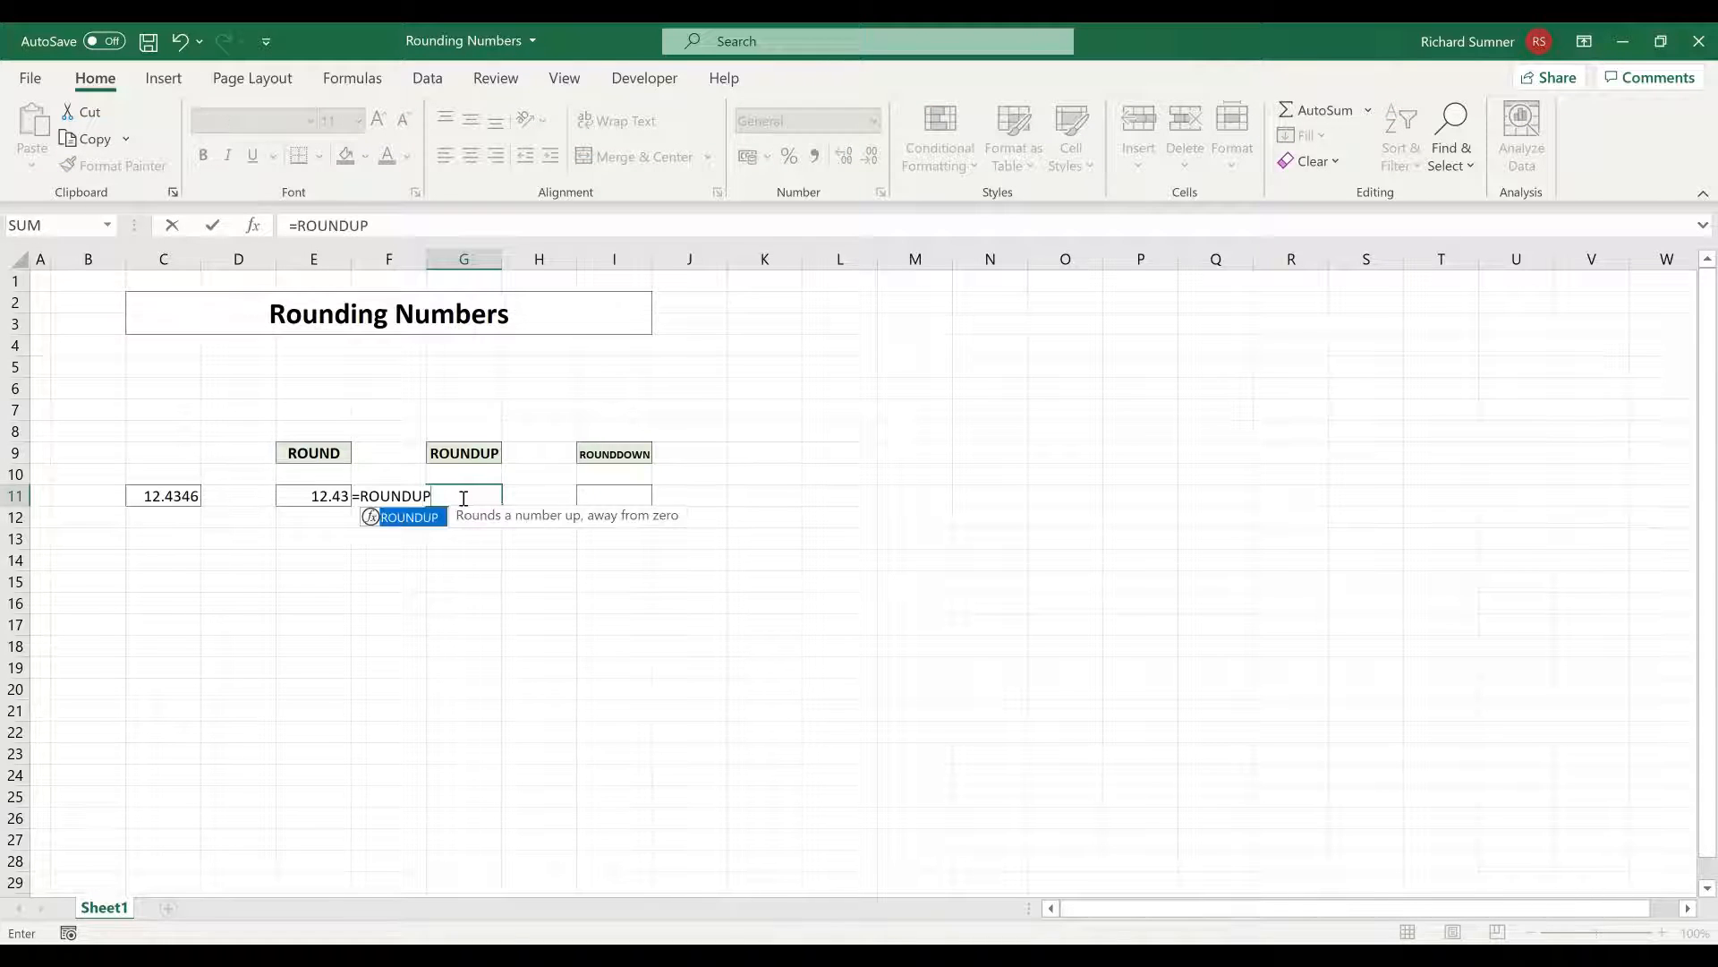
{"action": "type", "text": "("}
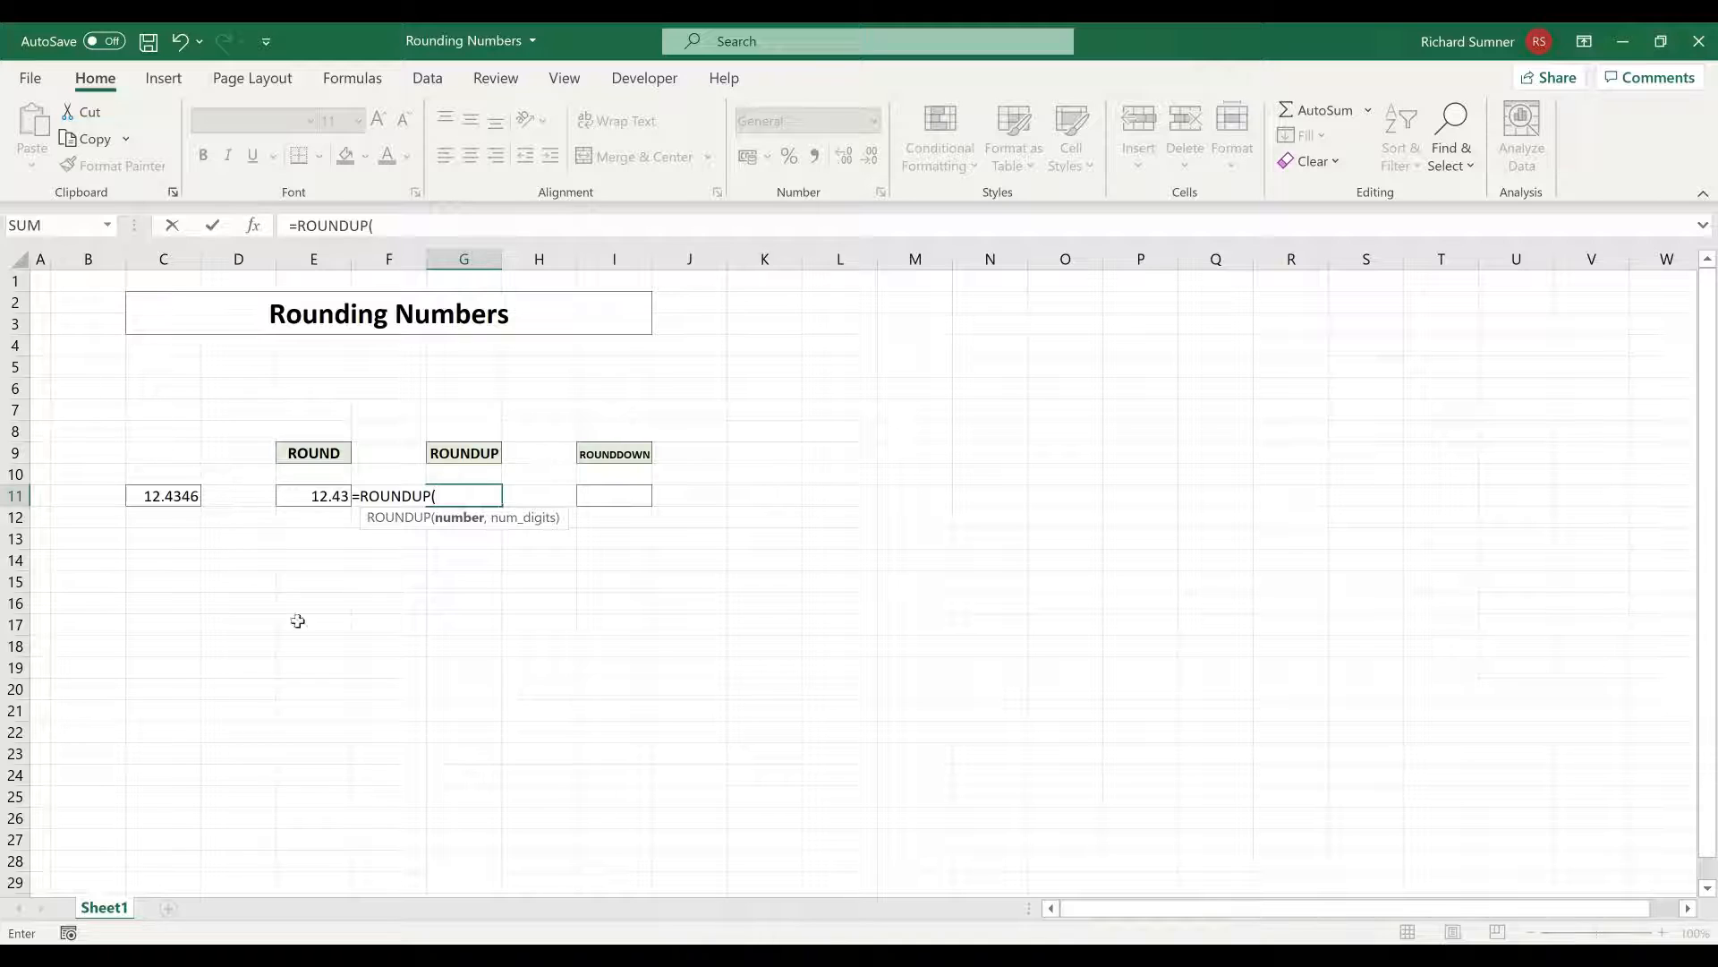
{"action": "left_click", "coordinate": [192, 496]}
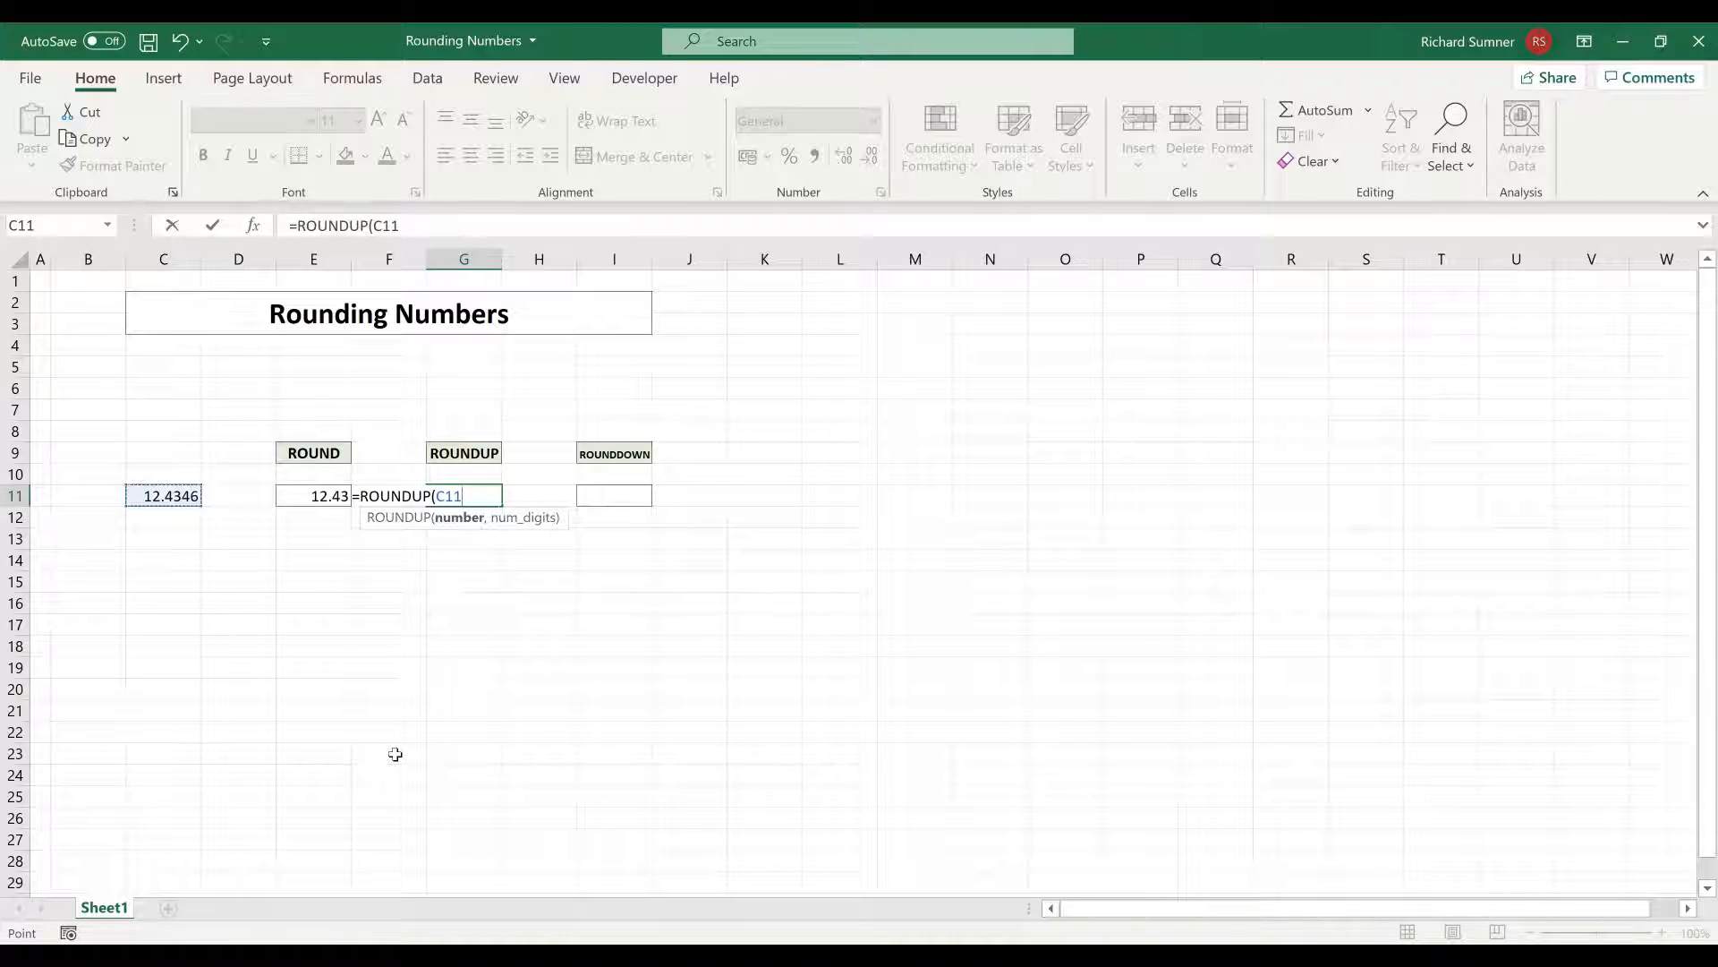
{"action": "type", "text": ", 2"}
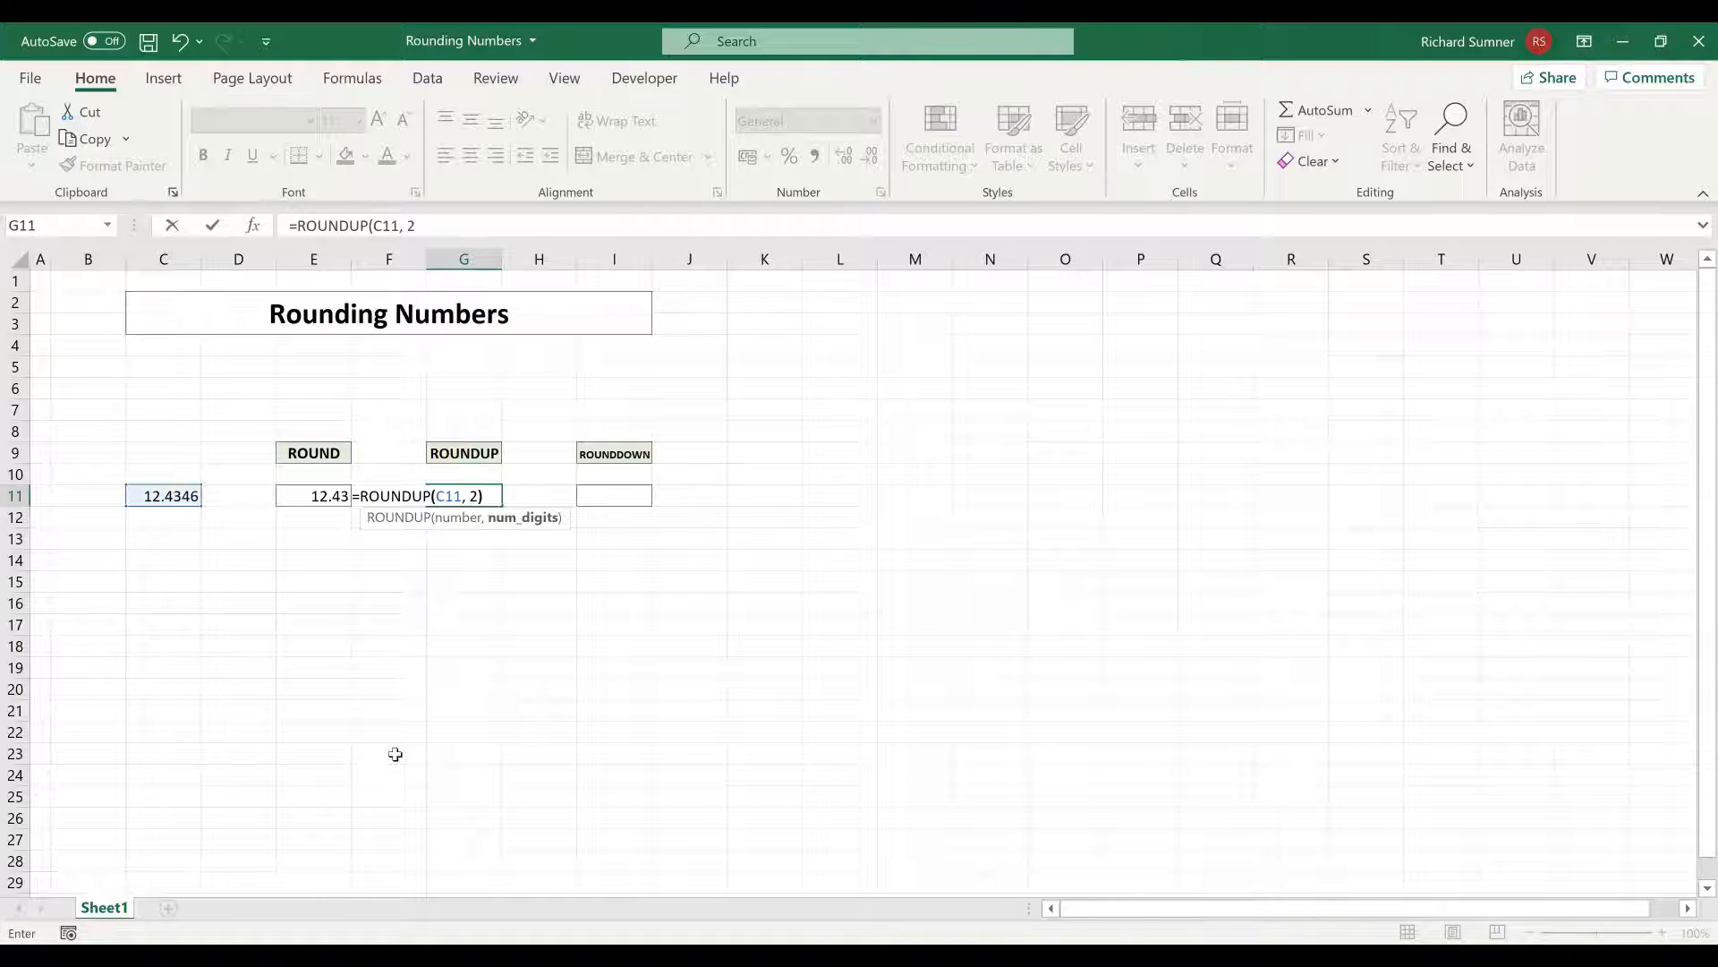
{"action": "type", "text": ")"}
{"action": "key", "text": "Return"}
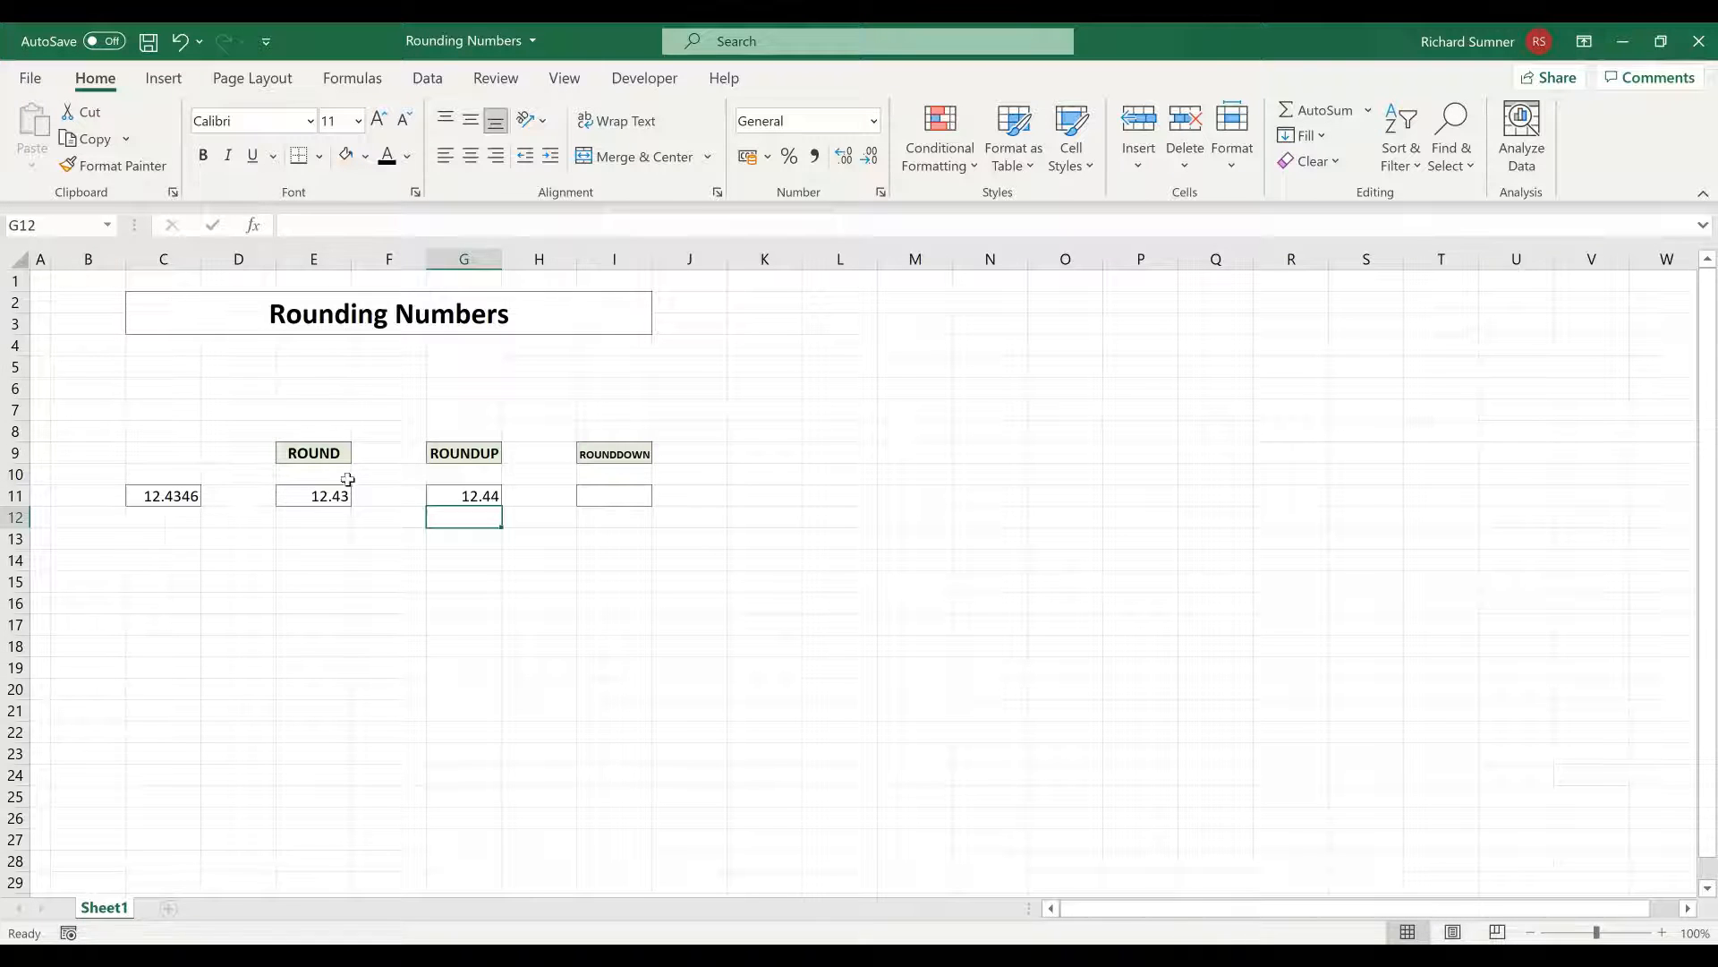
Enter =ROUNDDOWN(C11, 2) in cell I11 under the ROUNDDOWN heading
{"action": "left_click", "coordinate": [597, 493]}
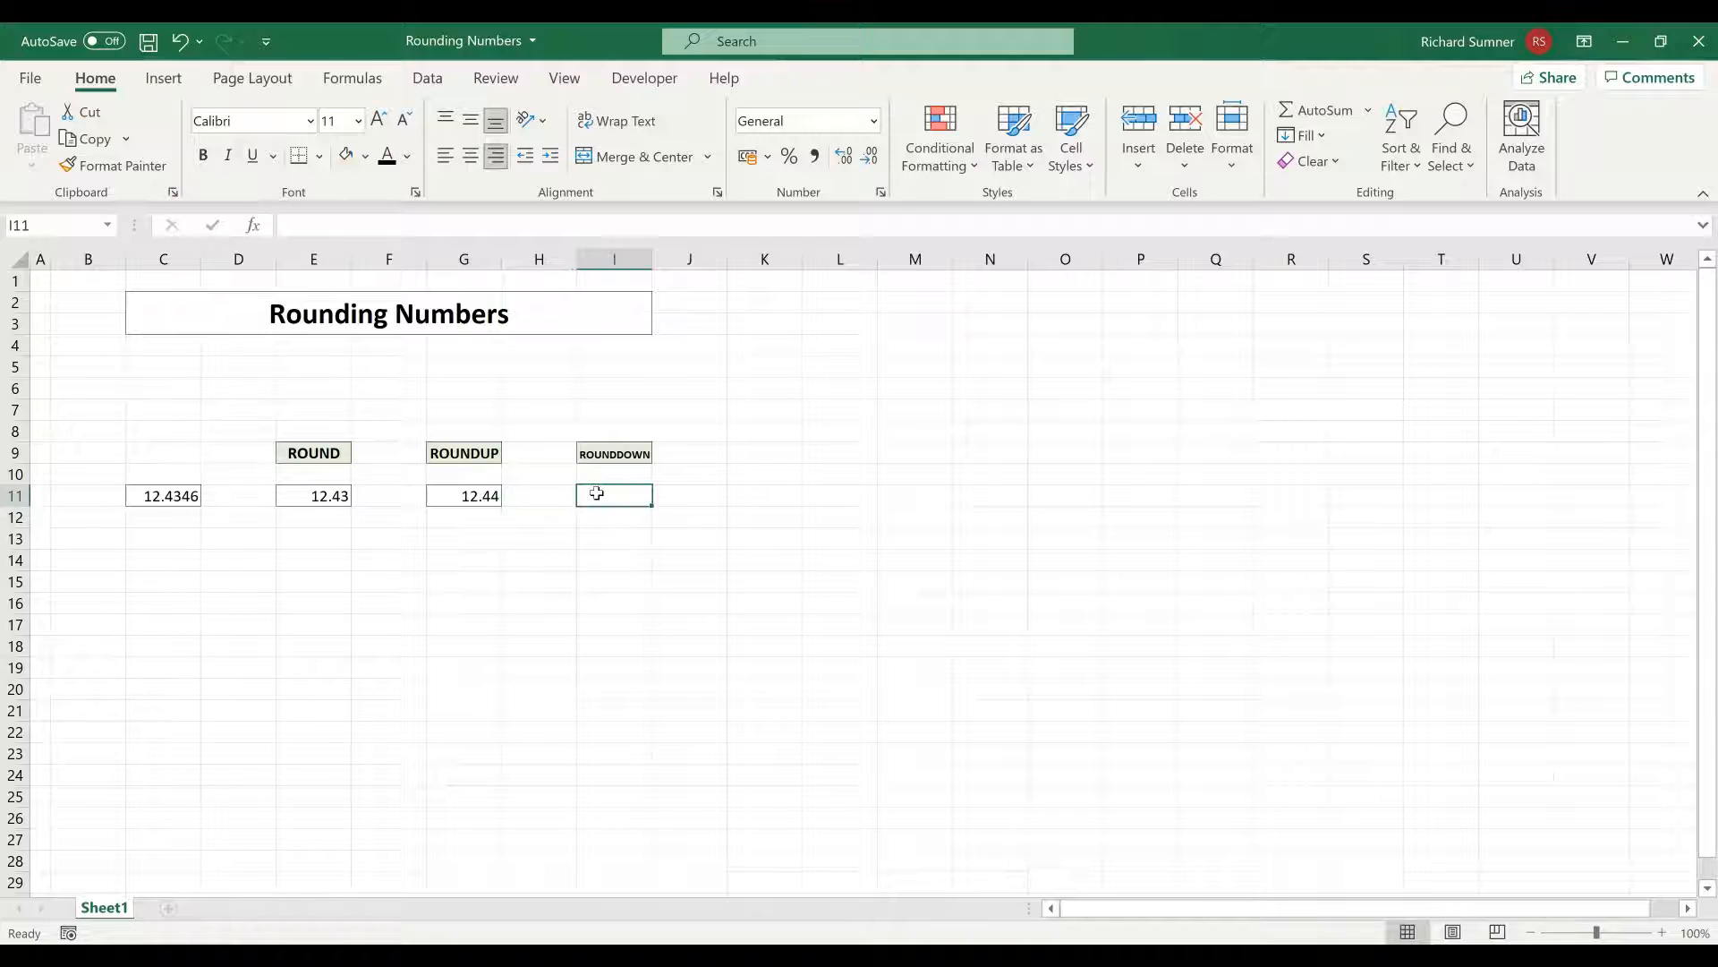
{"action": "type", "text": "="}
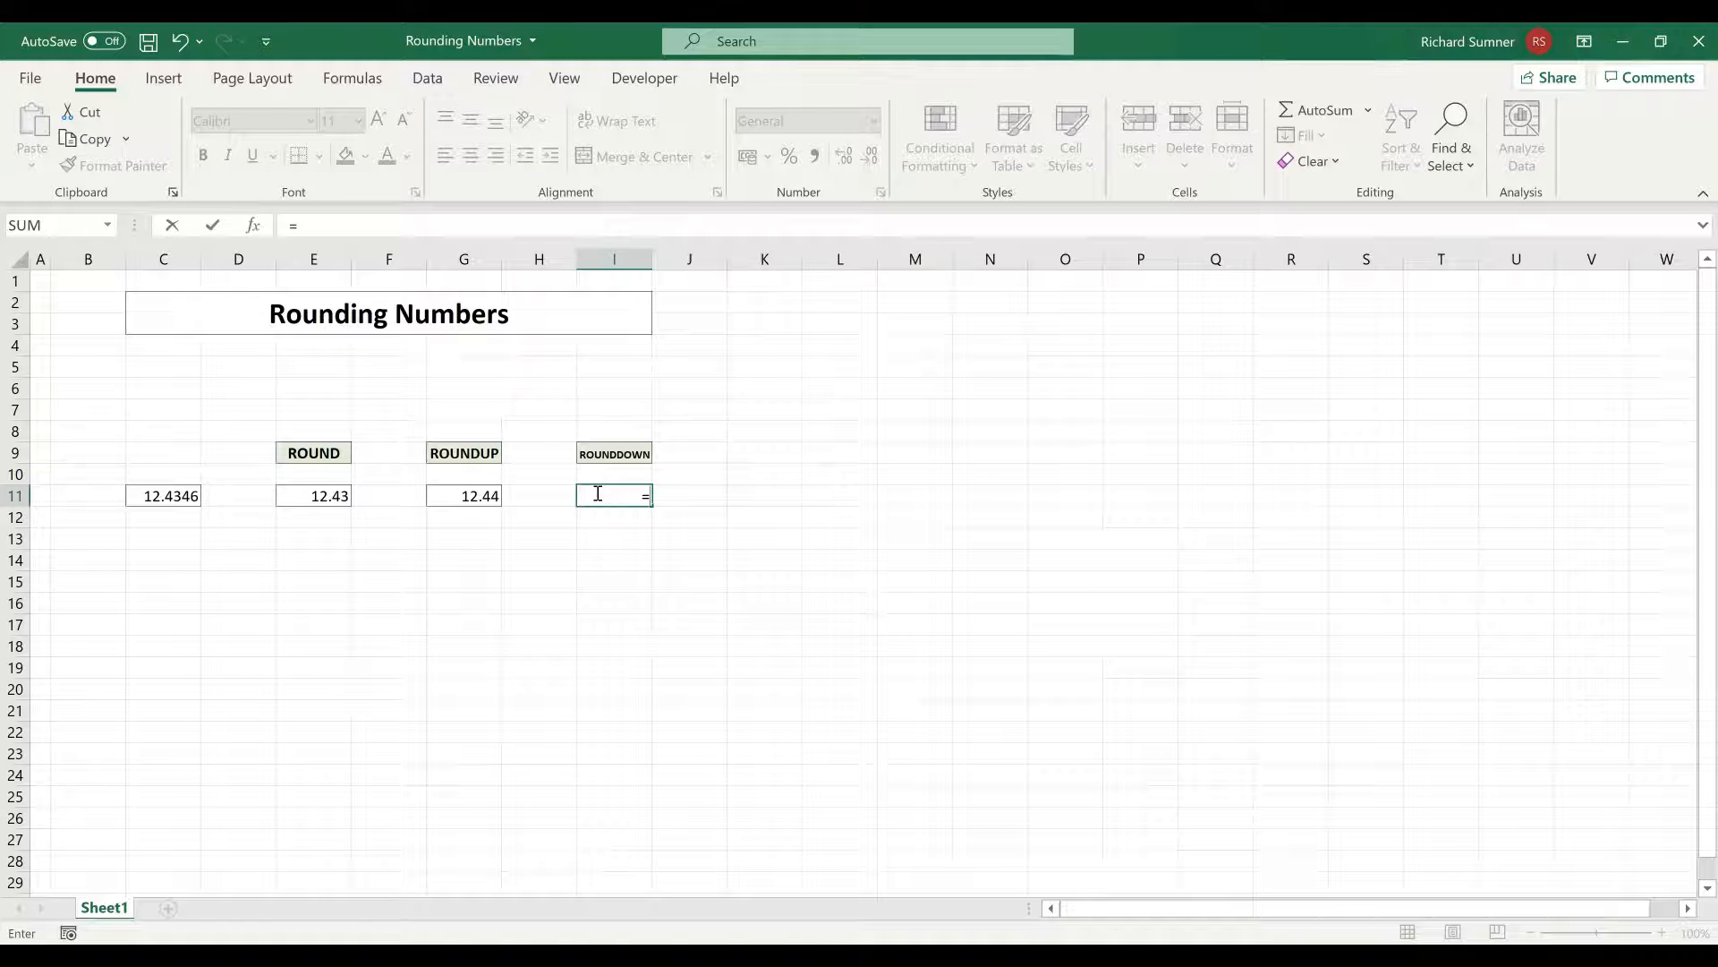
{"action": "type", "text": "ROUNDDOWN("}
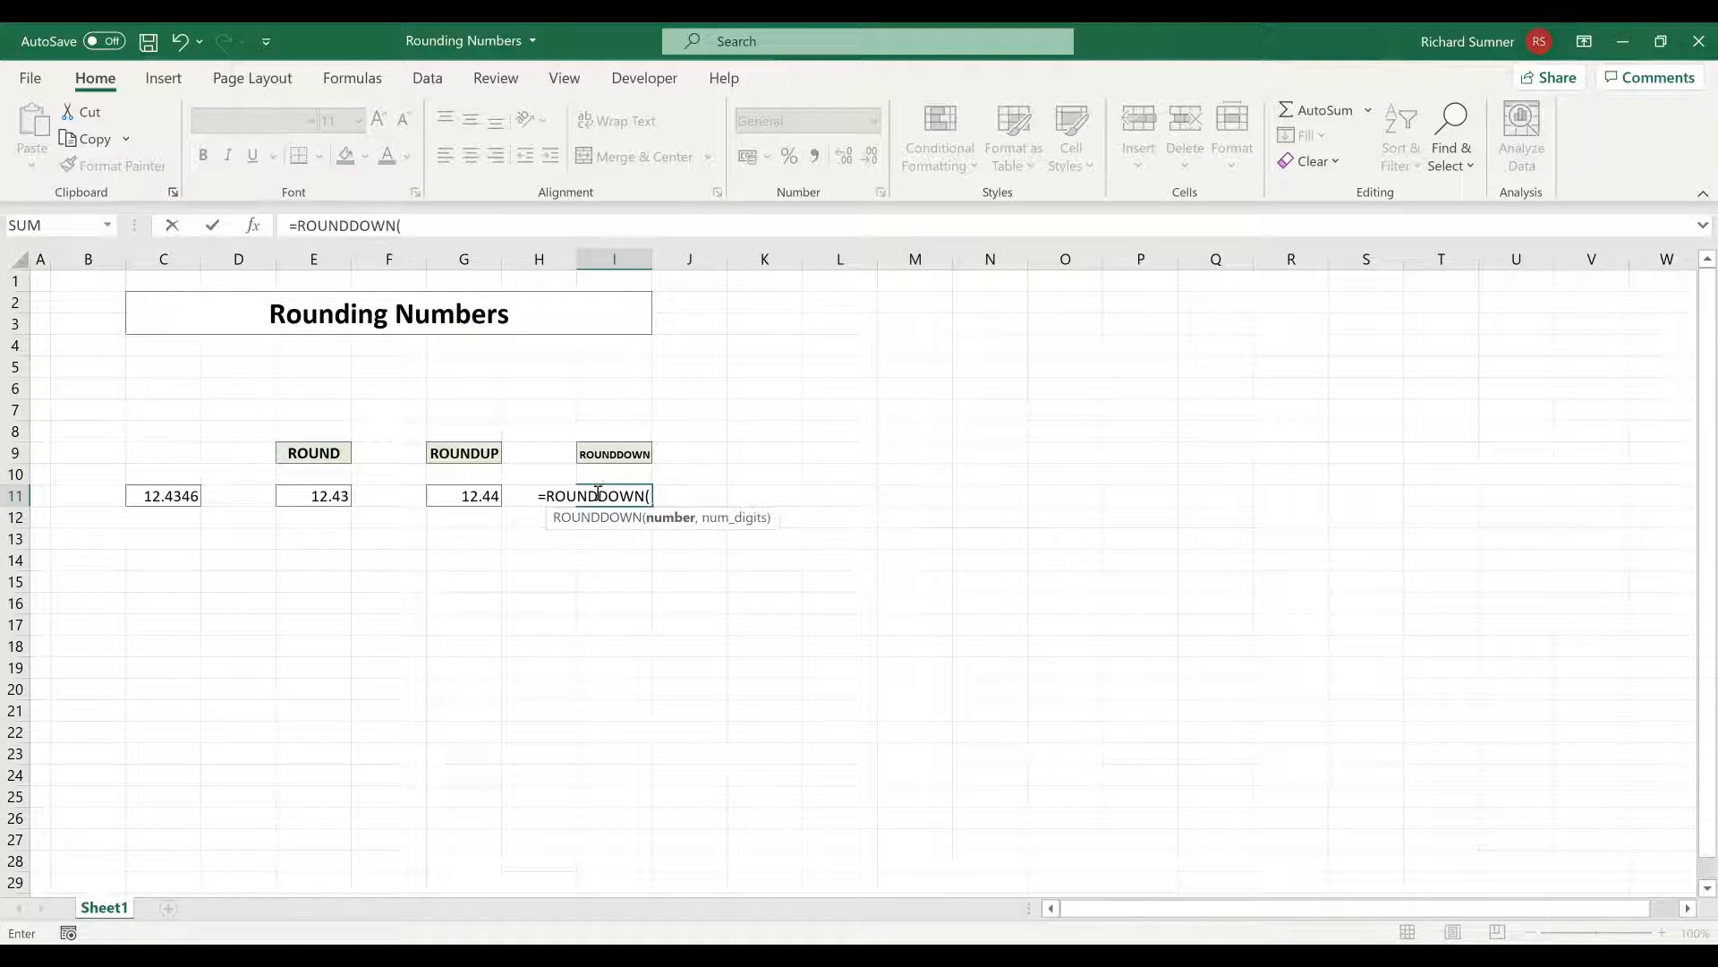
{"action": "left_click", "coordinate": [170, 499]}
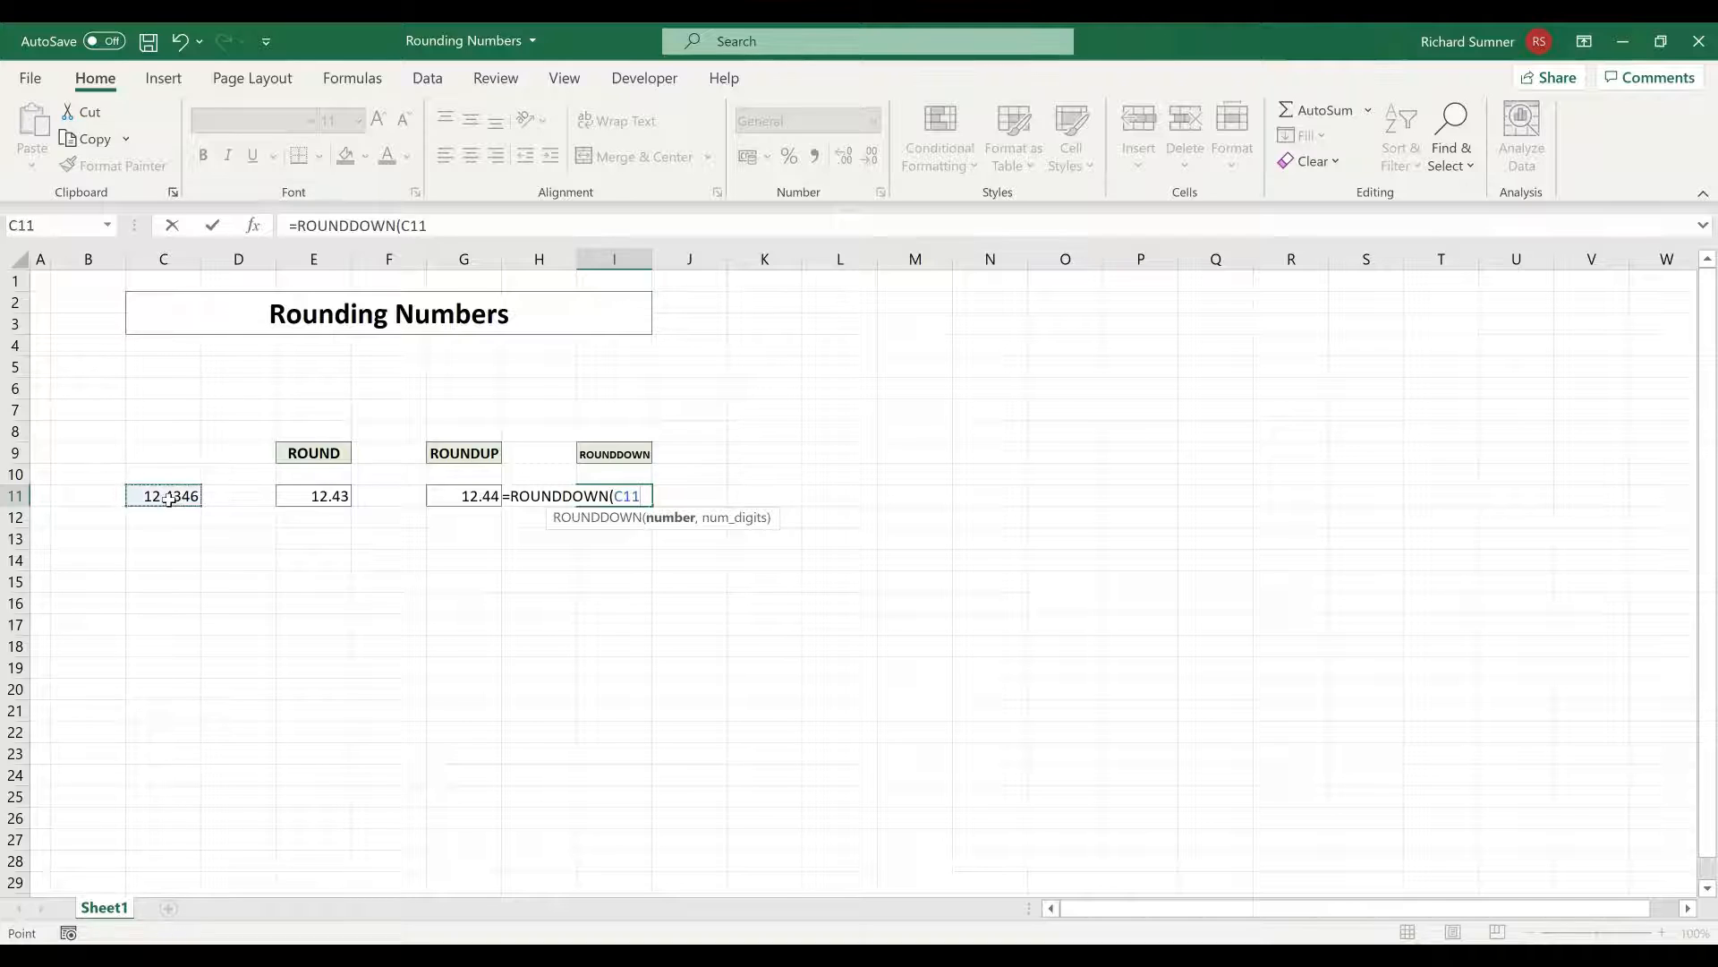
{"action": "type", "text": ", 2)"}
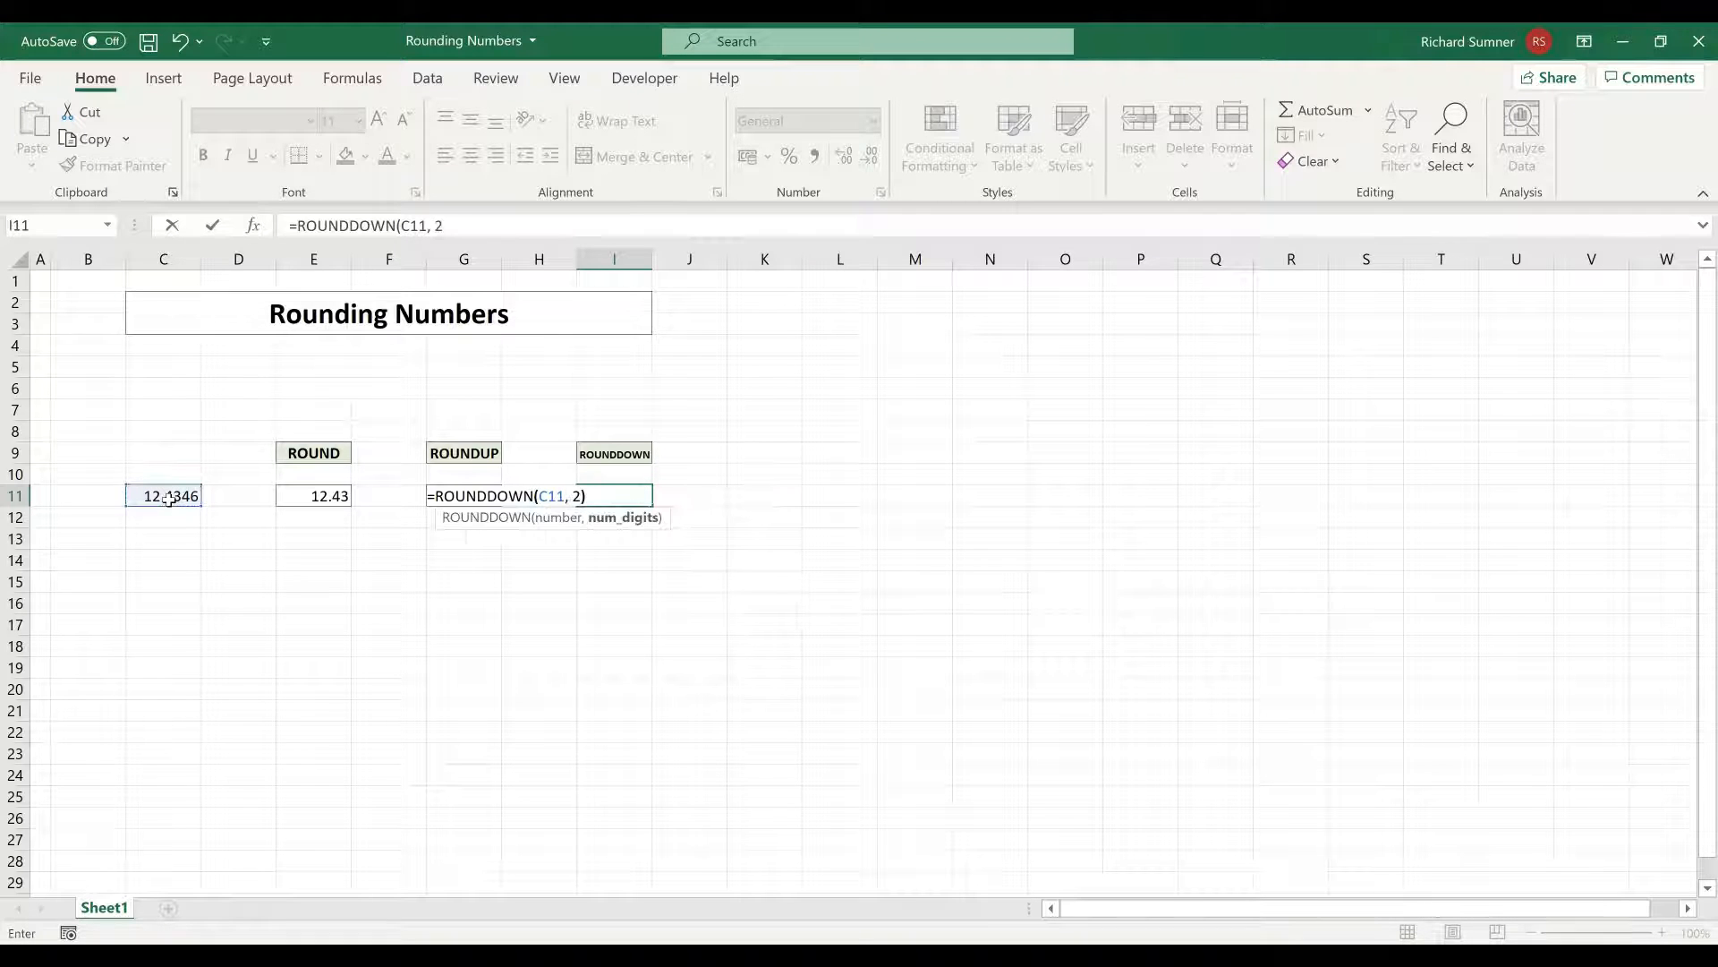
{"action": "key", "text": "Return"}
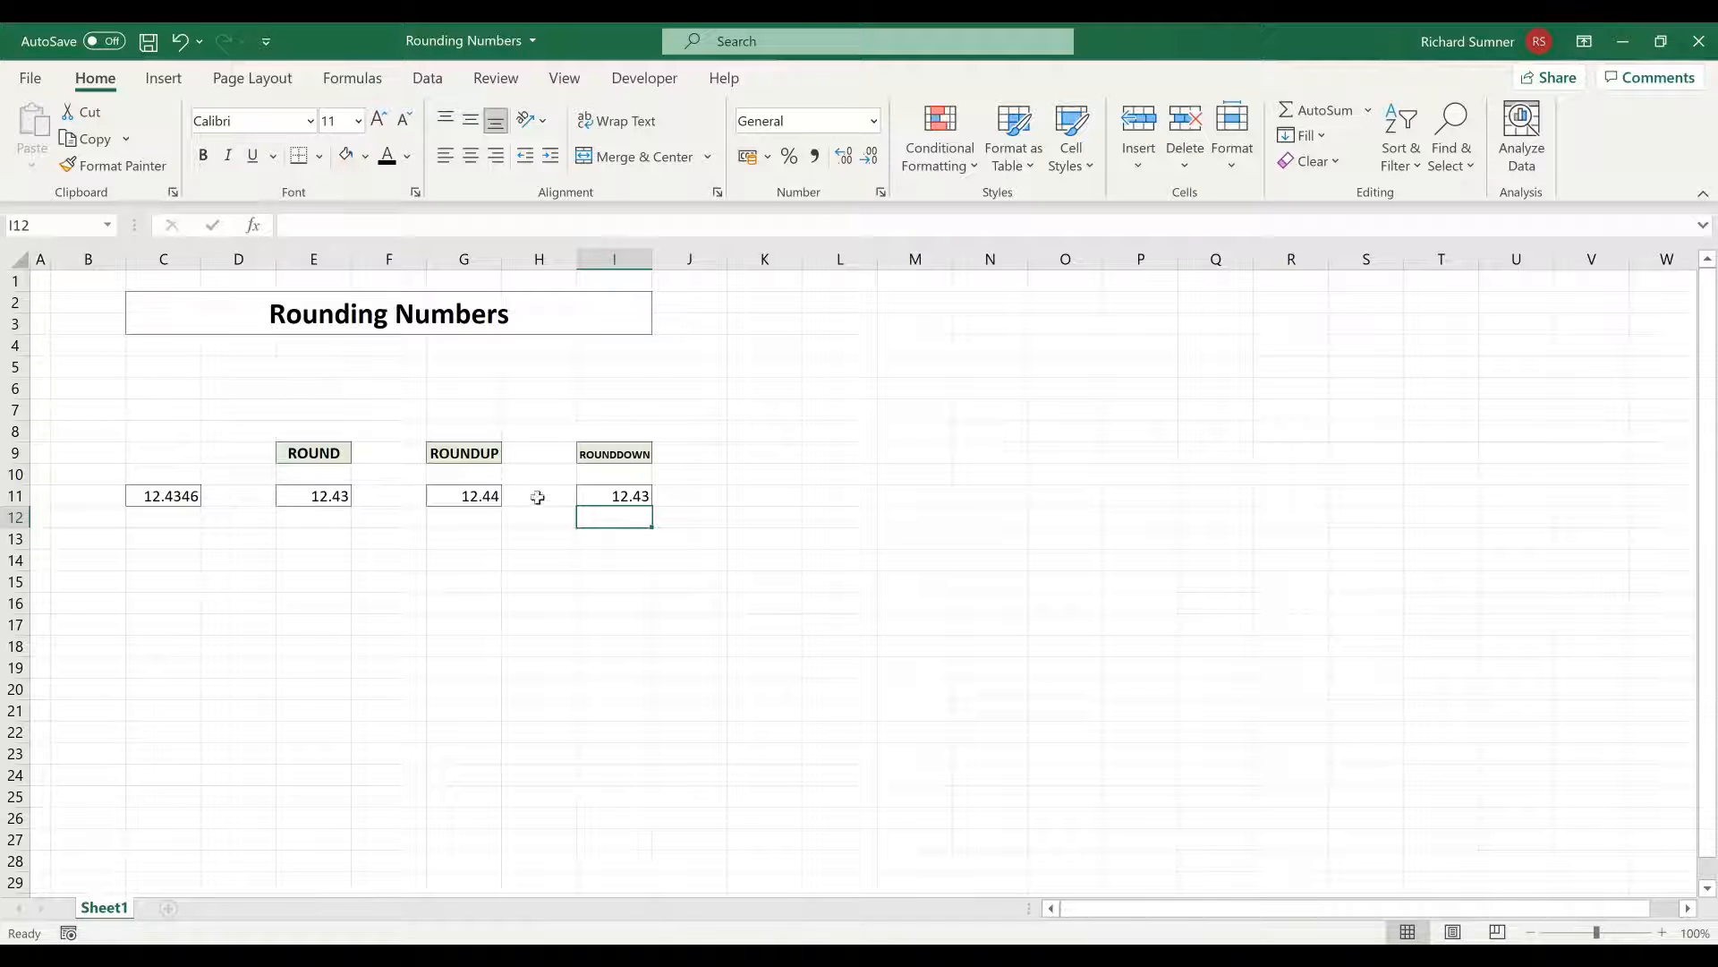
Set the number in cell C11 to 12.4356 so all three rounding formulas recalculate
{"action": "left_click", "coordinate": [179, 495]}
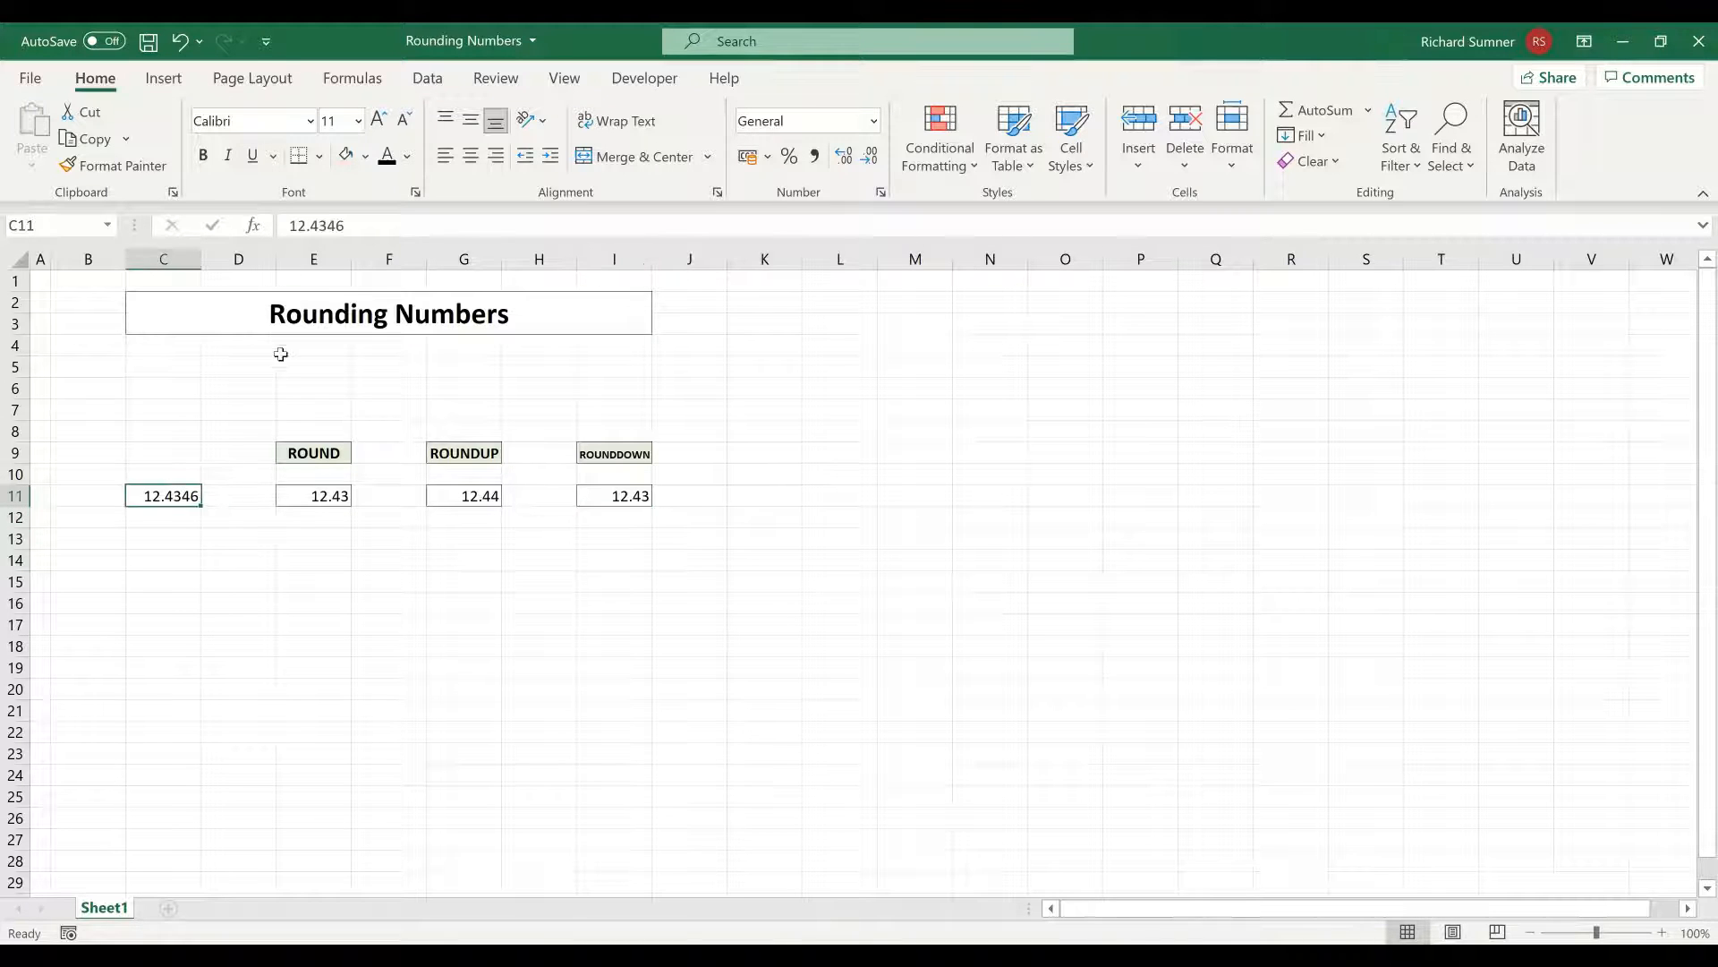
{"action": "left_click", "coordinate": [332, 229]}
{"action": "key", "text": "BackSpace"}
{"action": "type", "text": "5"}
{"action": "key", "text": "Return"}
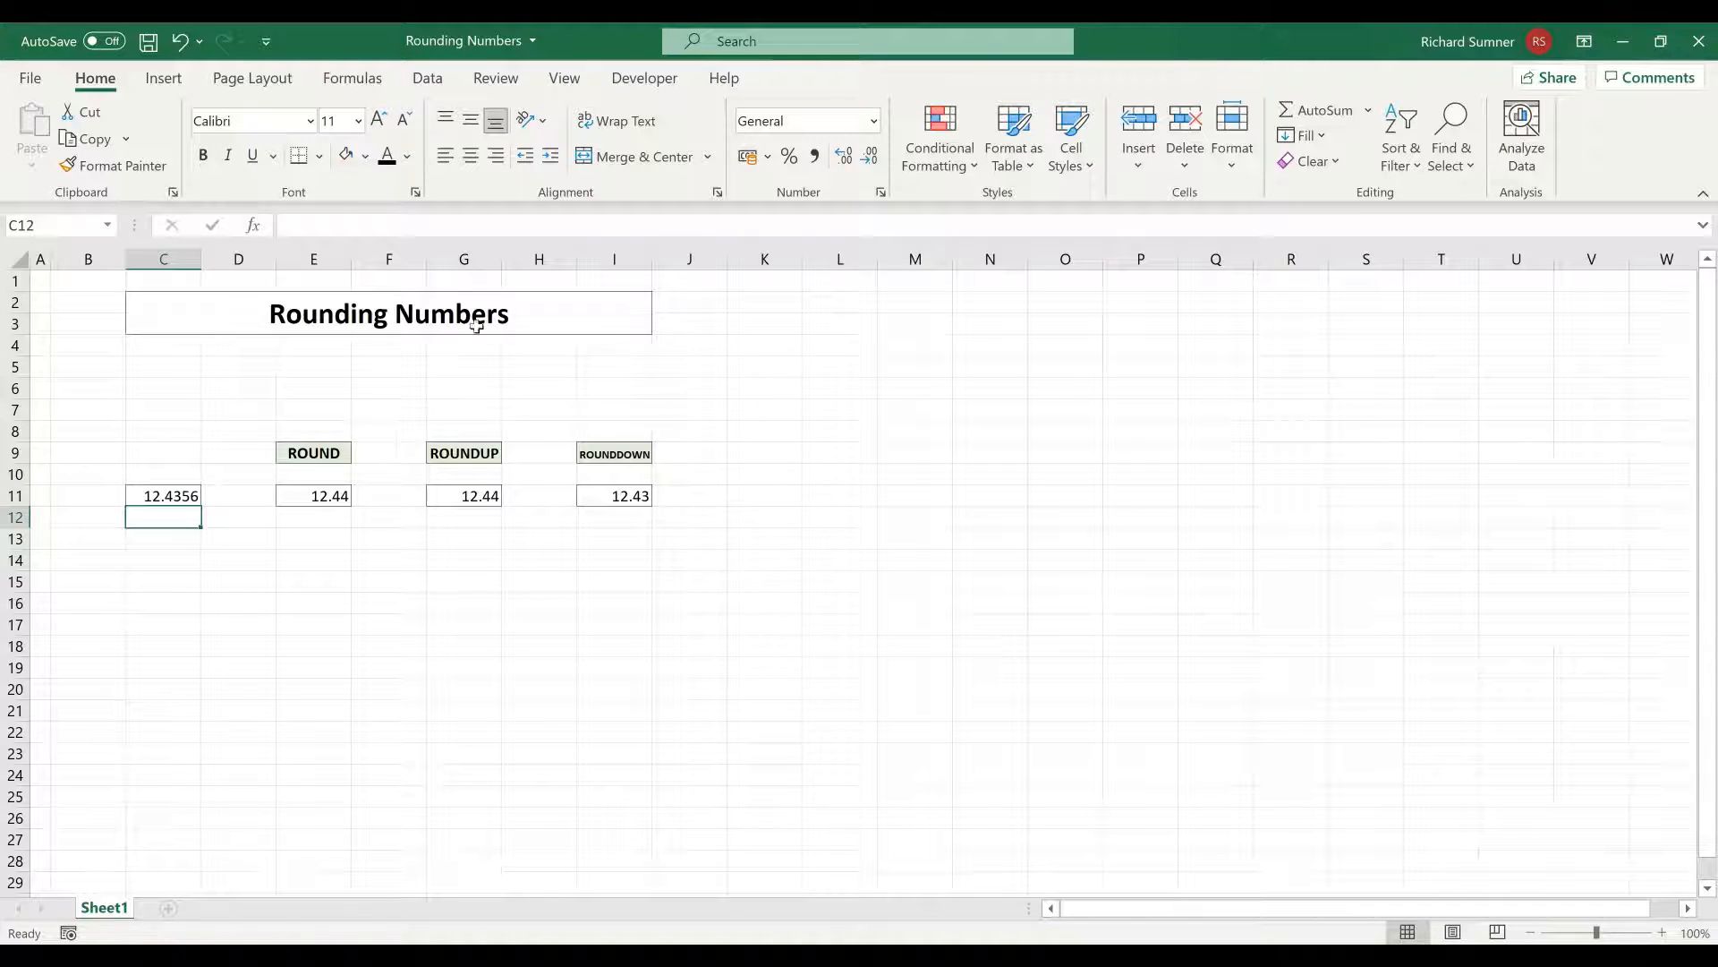
Change the number of digits in the ROUND formula in E11 to 3
{"action": "left_click", "coordinate": [299, 495]}
{"action": "left_click", "coordinate": [396, 225]}
{"action": "key", "text": "BackSpace"}
{"action": "type", "text": "3"}
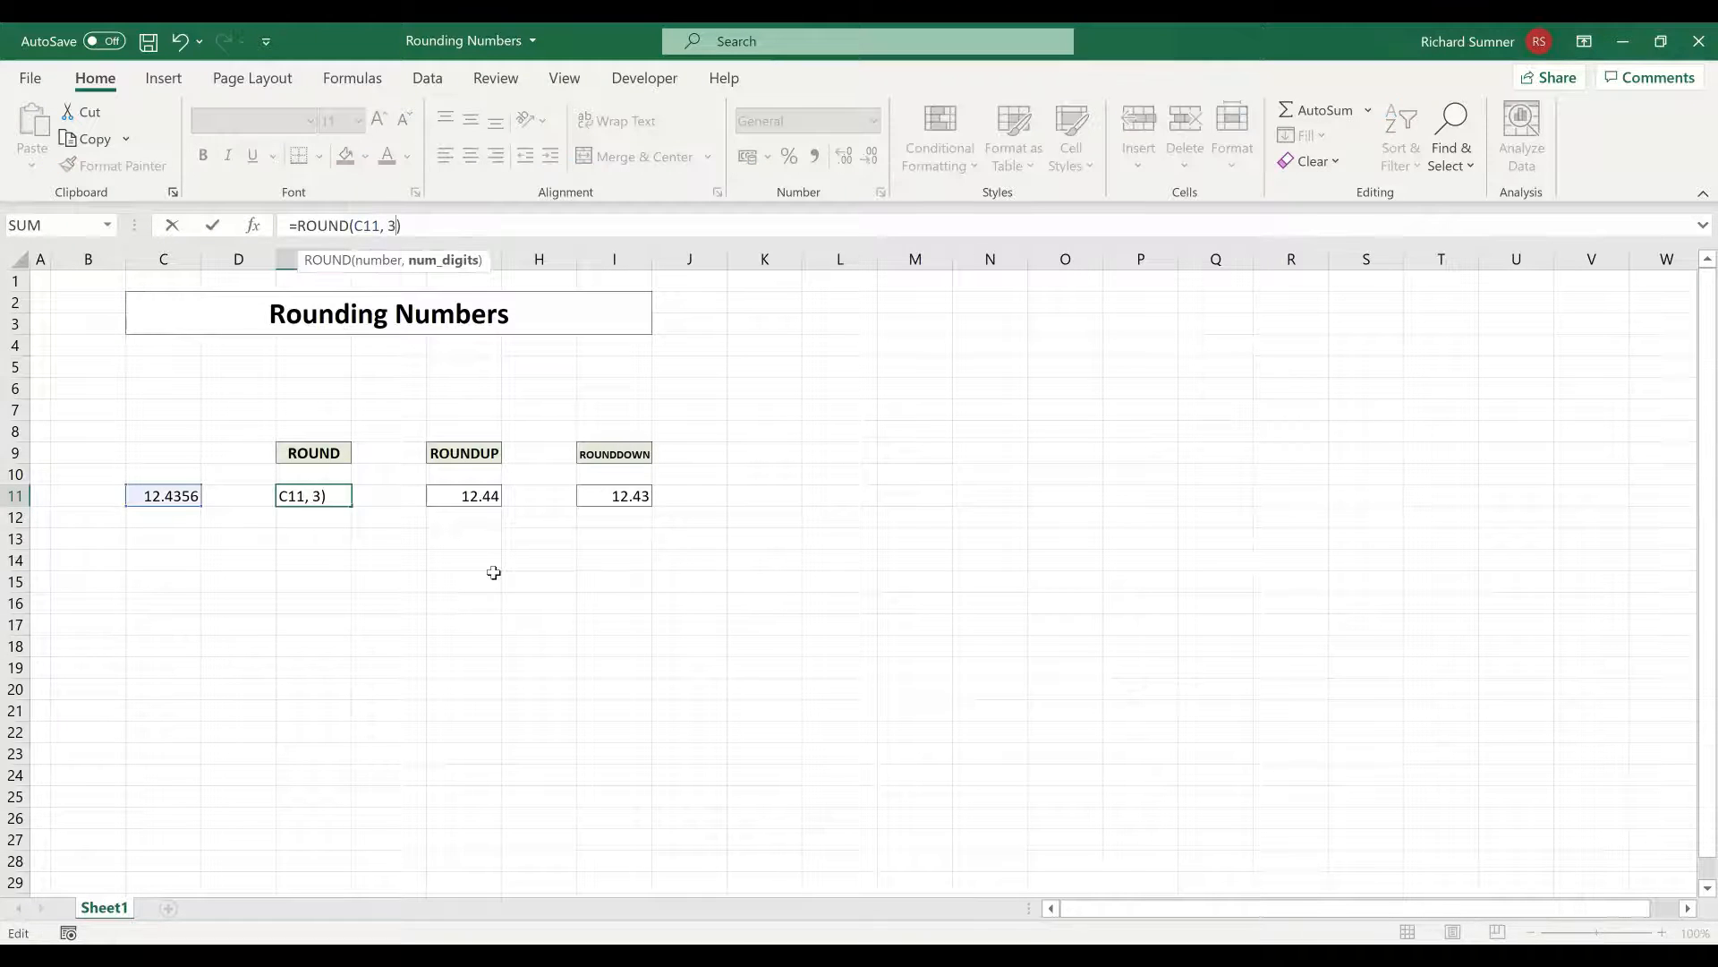
{"action": "key", "text": "ctrl+Return"}
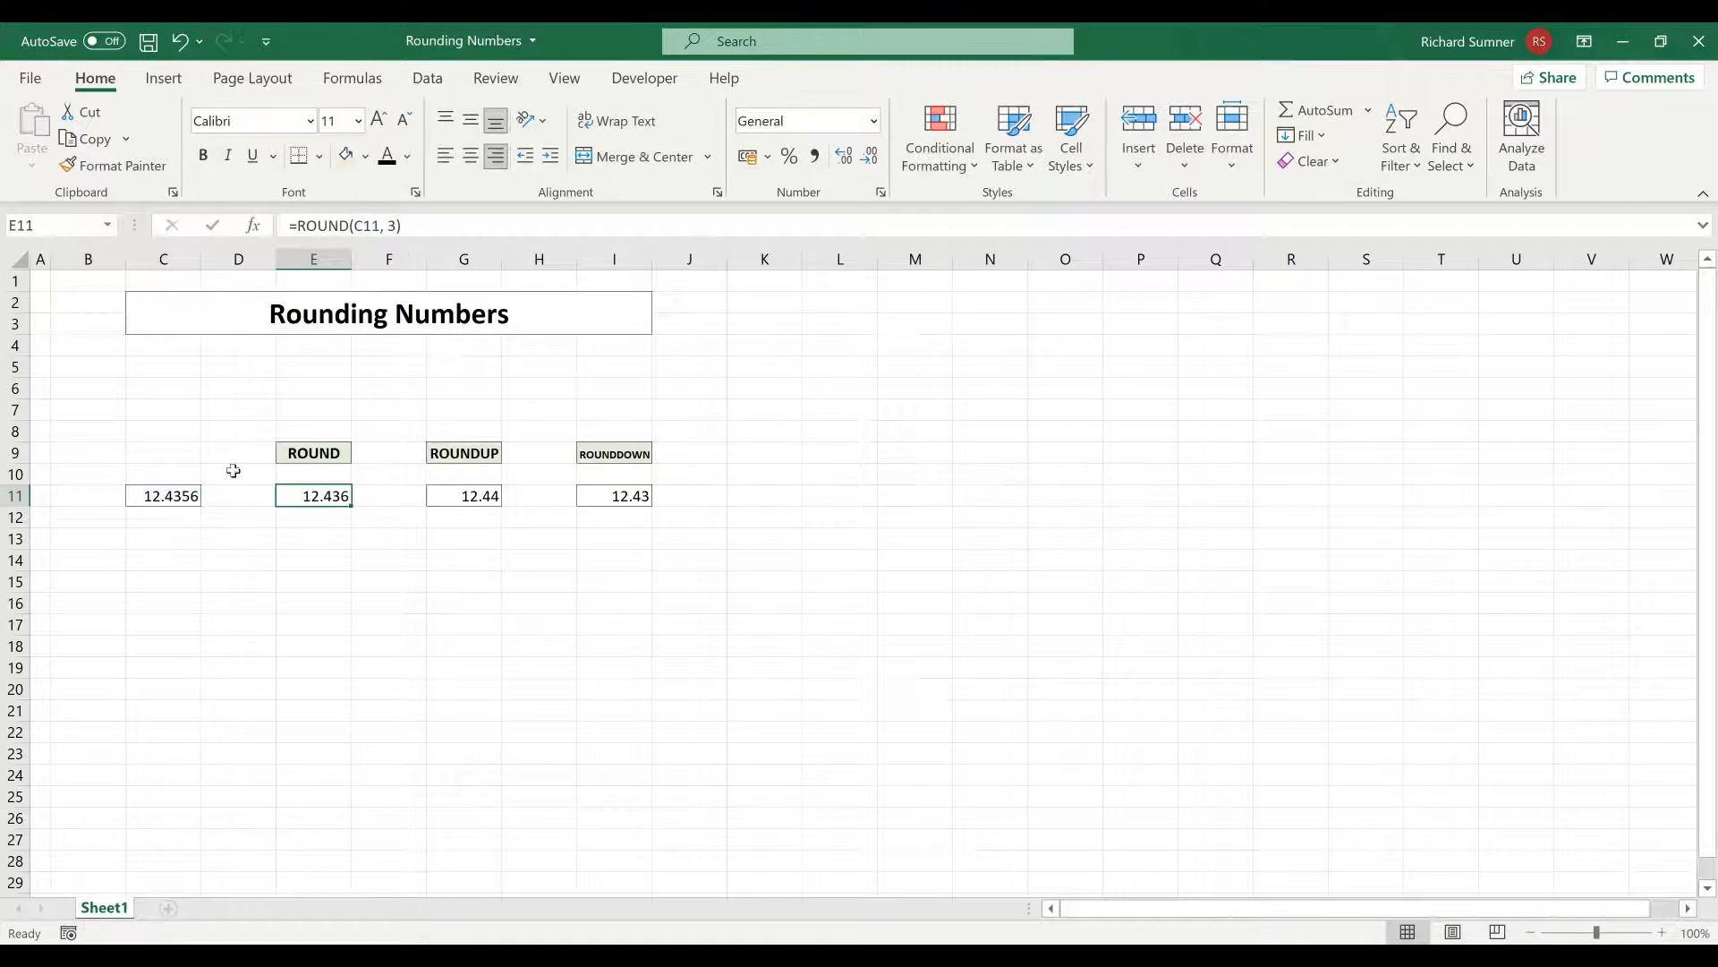
Set the ROUND formula in E11 to 0 digits so it rounds to a whole number
{"action": "left_click", "coordinate": [391, 226]}
{"action": "type", "text": "0"}
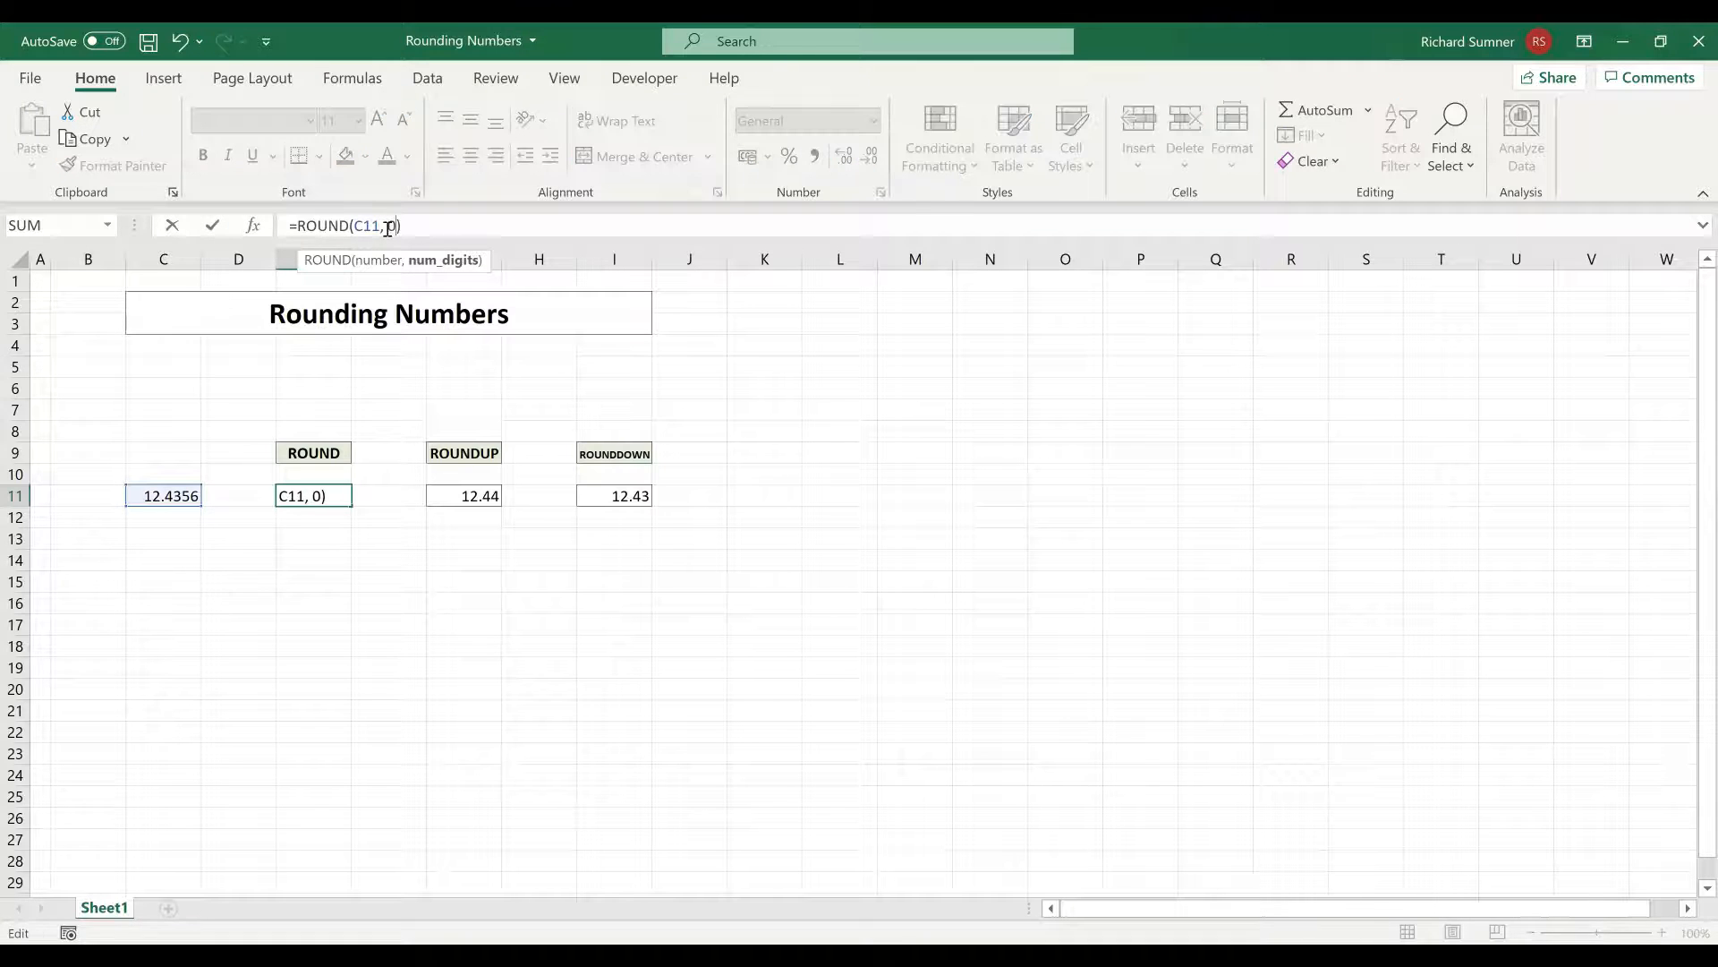
{"action": "key", "text": "Return"}
{"action": "key", "text": "Up"}
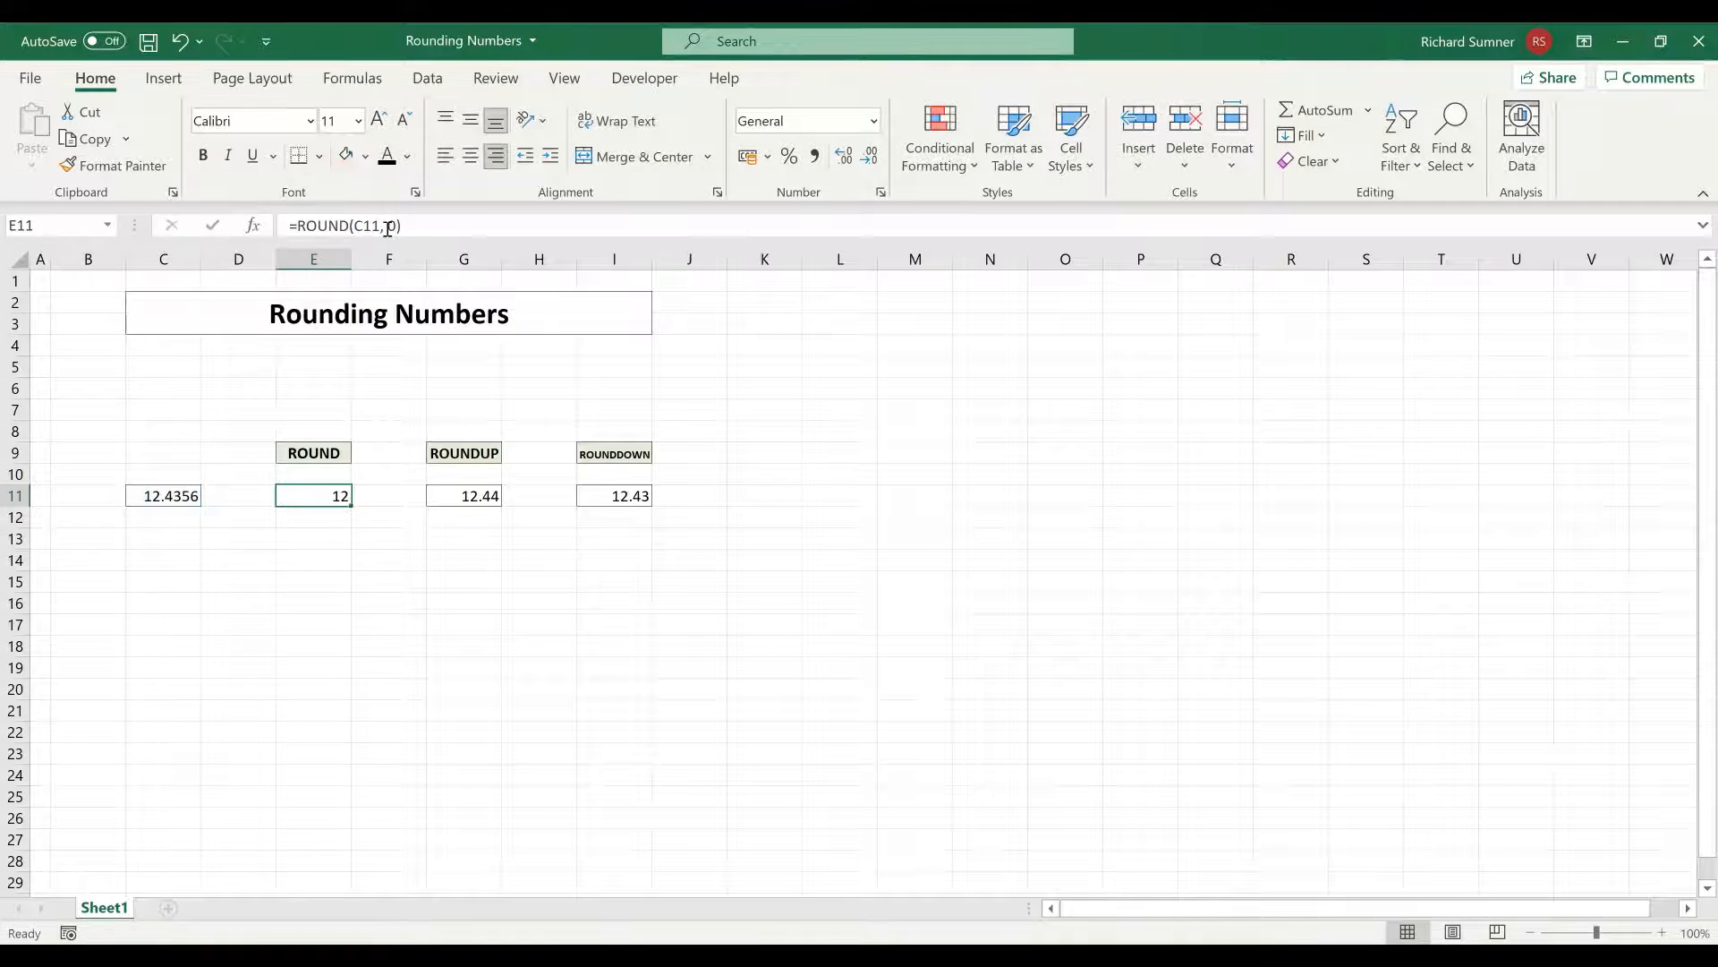
Set the number of digits in E11's ROUND formula to 2
{"action": "double_click", "coordinate": [391, 227]}
{"action": "type", "text": "2"}
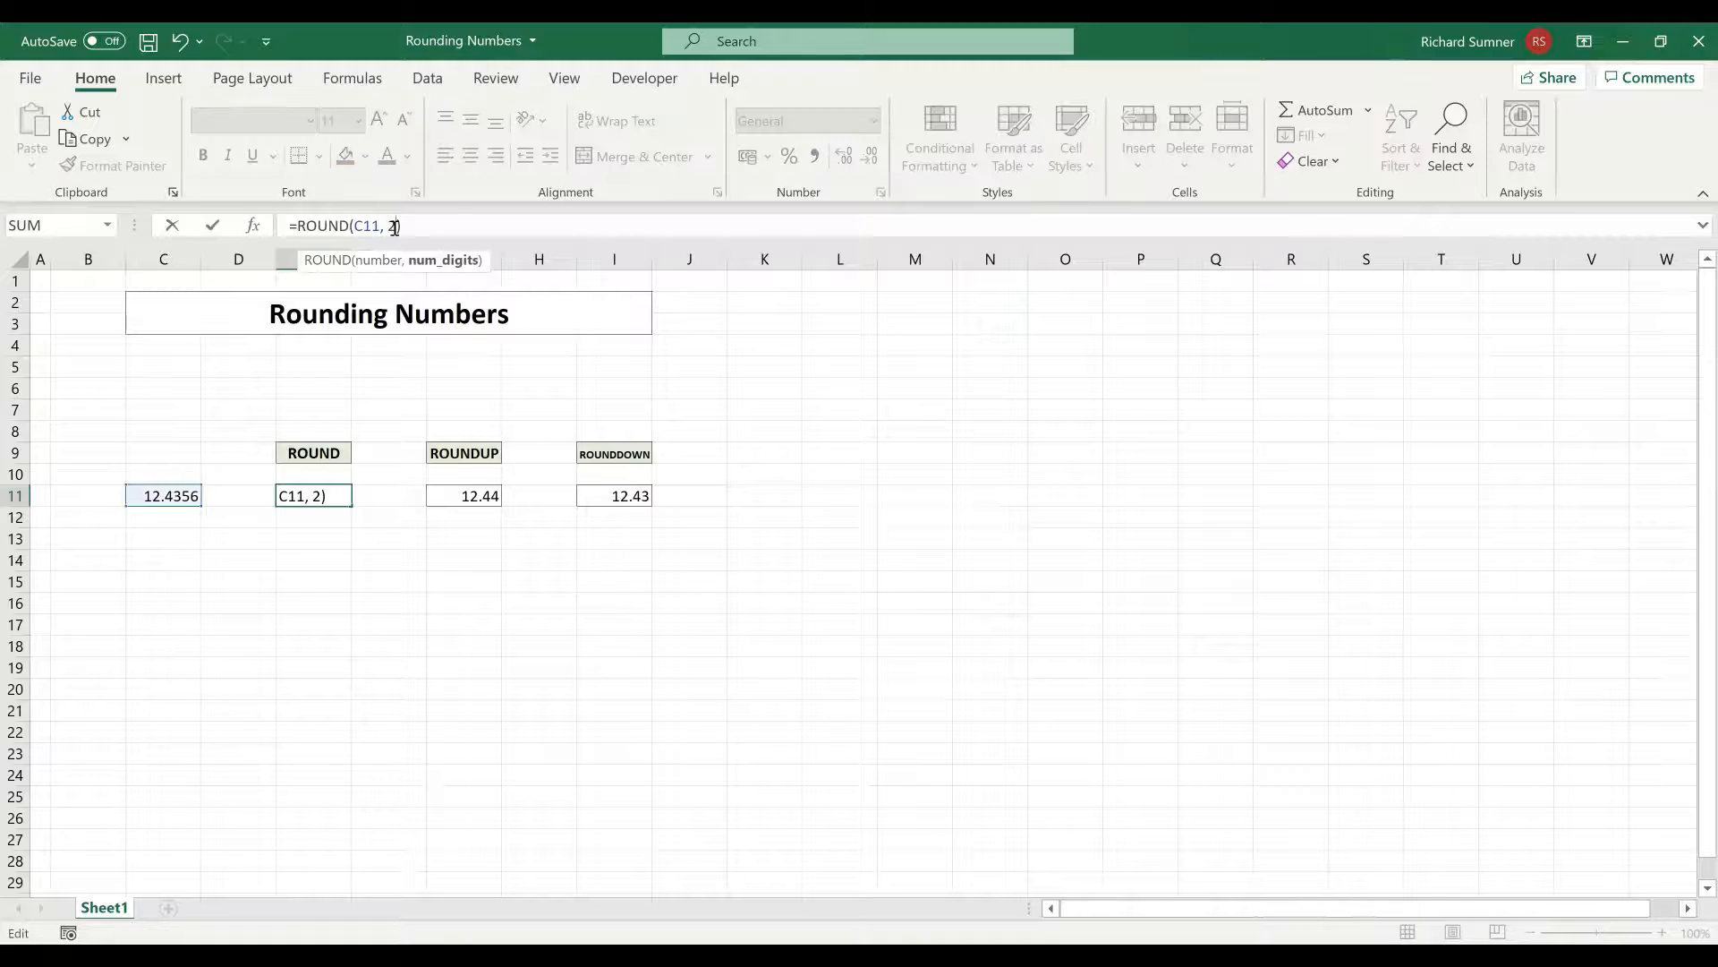
{"action": "key", "text": "Return"}
{"action": "key", "text": "Return"}
{"action": "key", "text": "Return"}
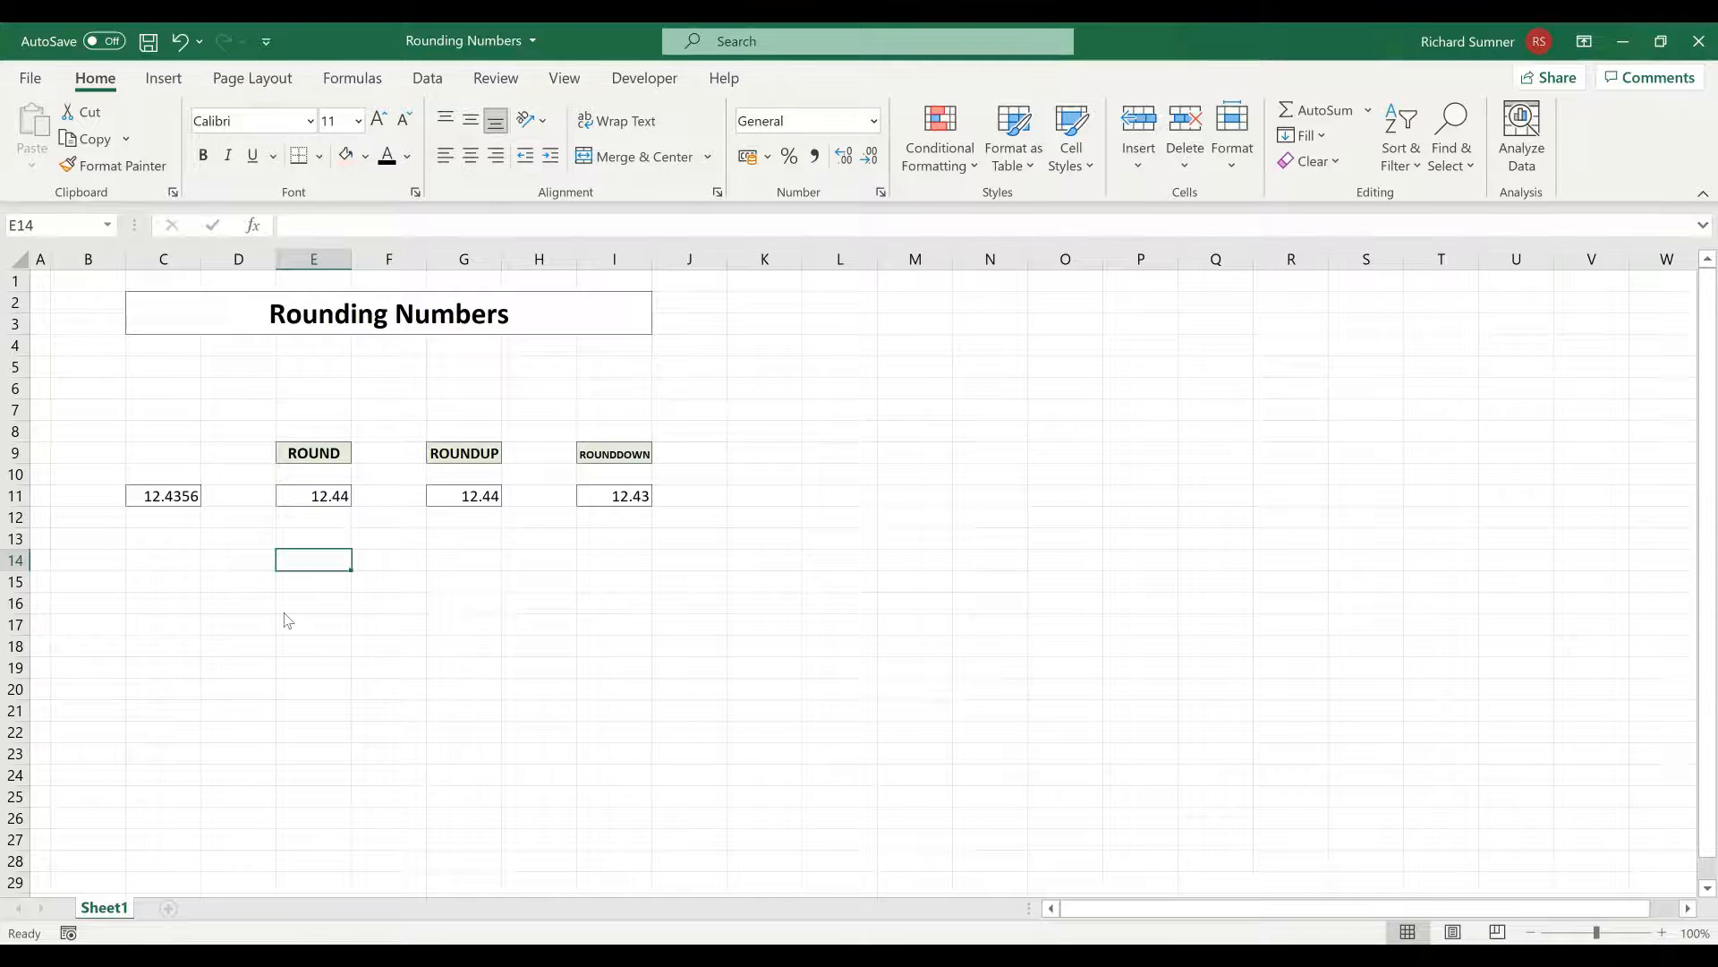
Format cell C11 with the Number category at 2 decimal places
{"action": "right_click", "coordinate": [188, 493]}
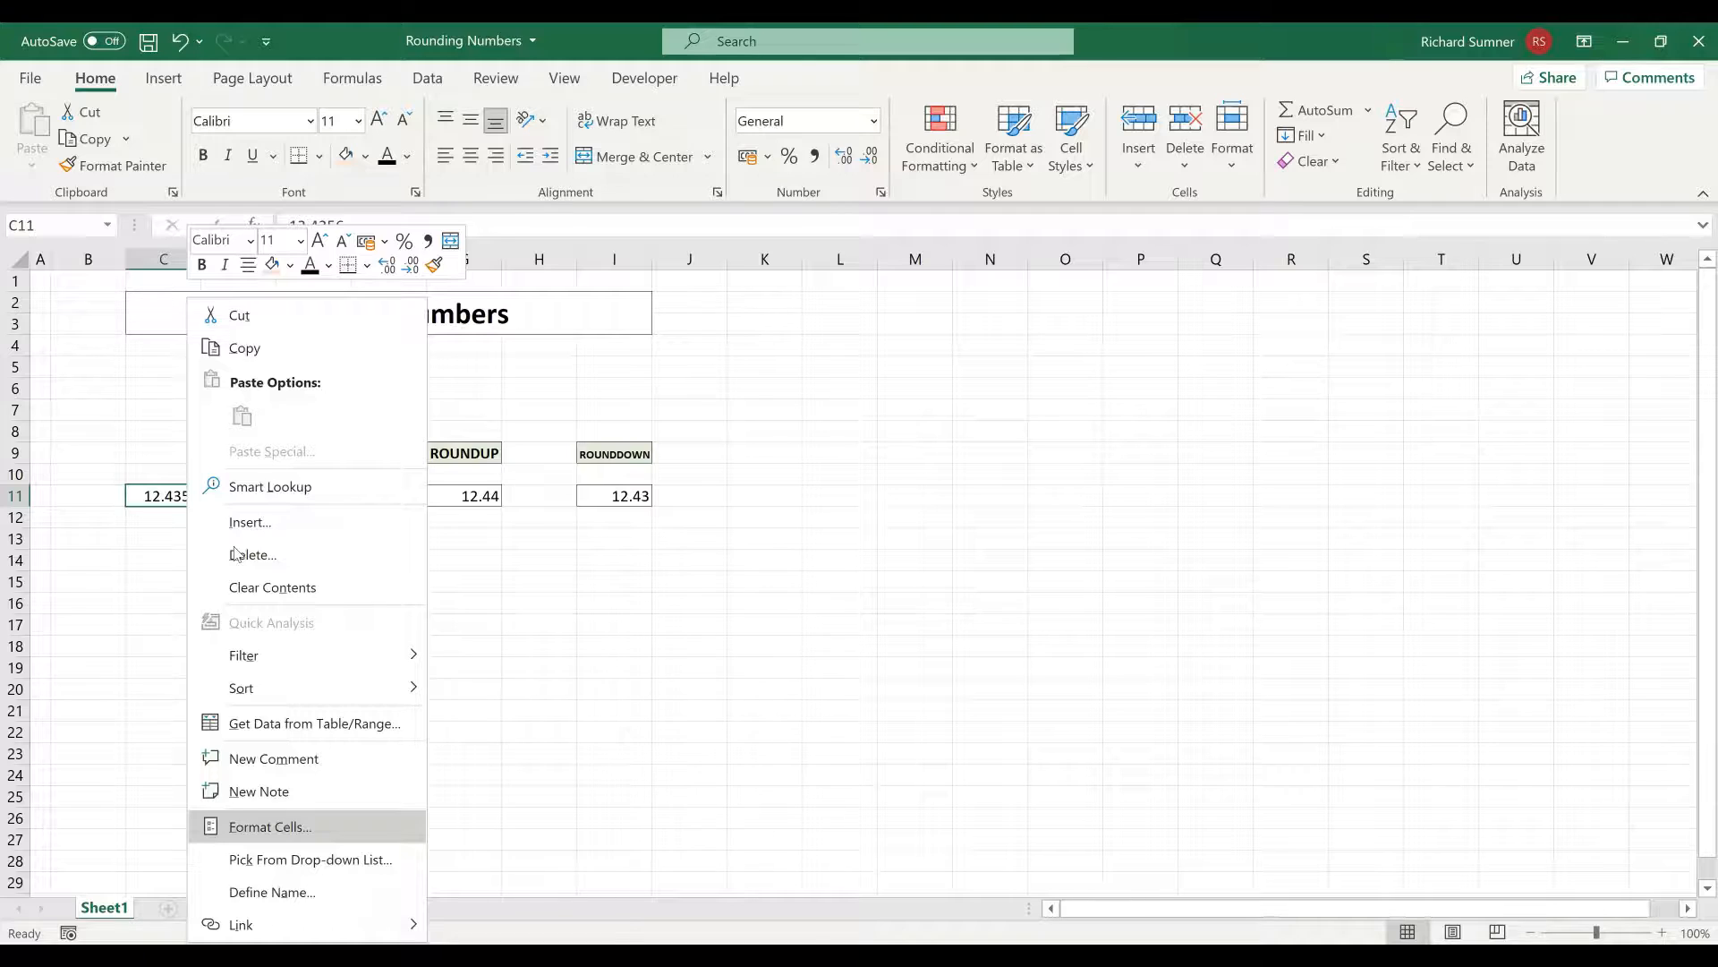
{"action": "left_click", "coordinate": [329, 828]}
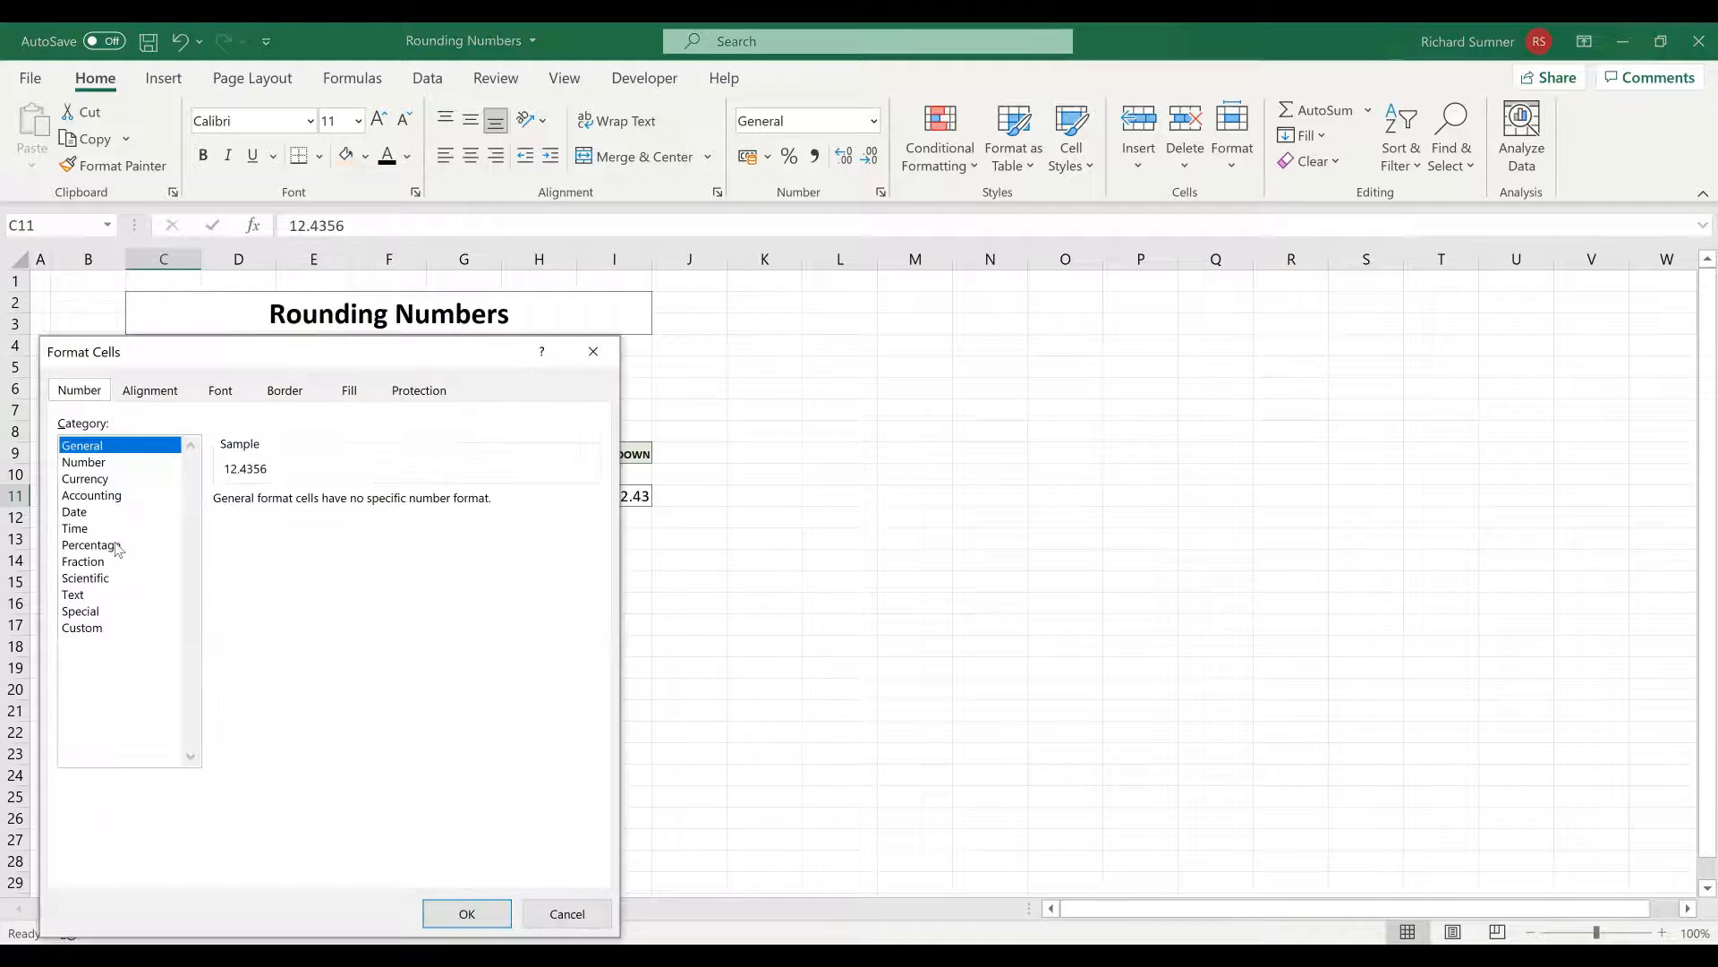
{"action": "left_click", "coordinate": [89, 463]}
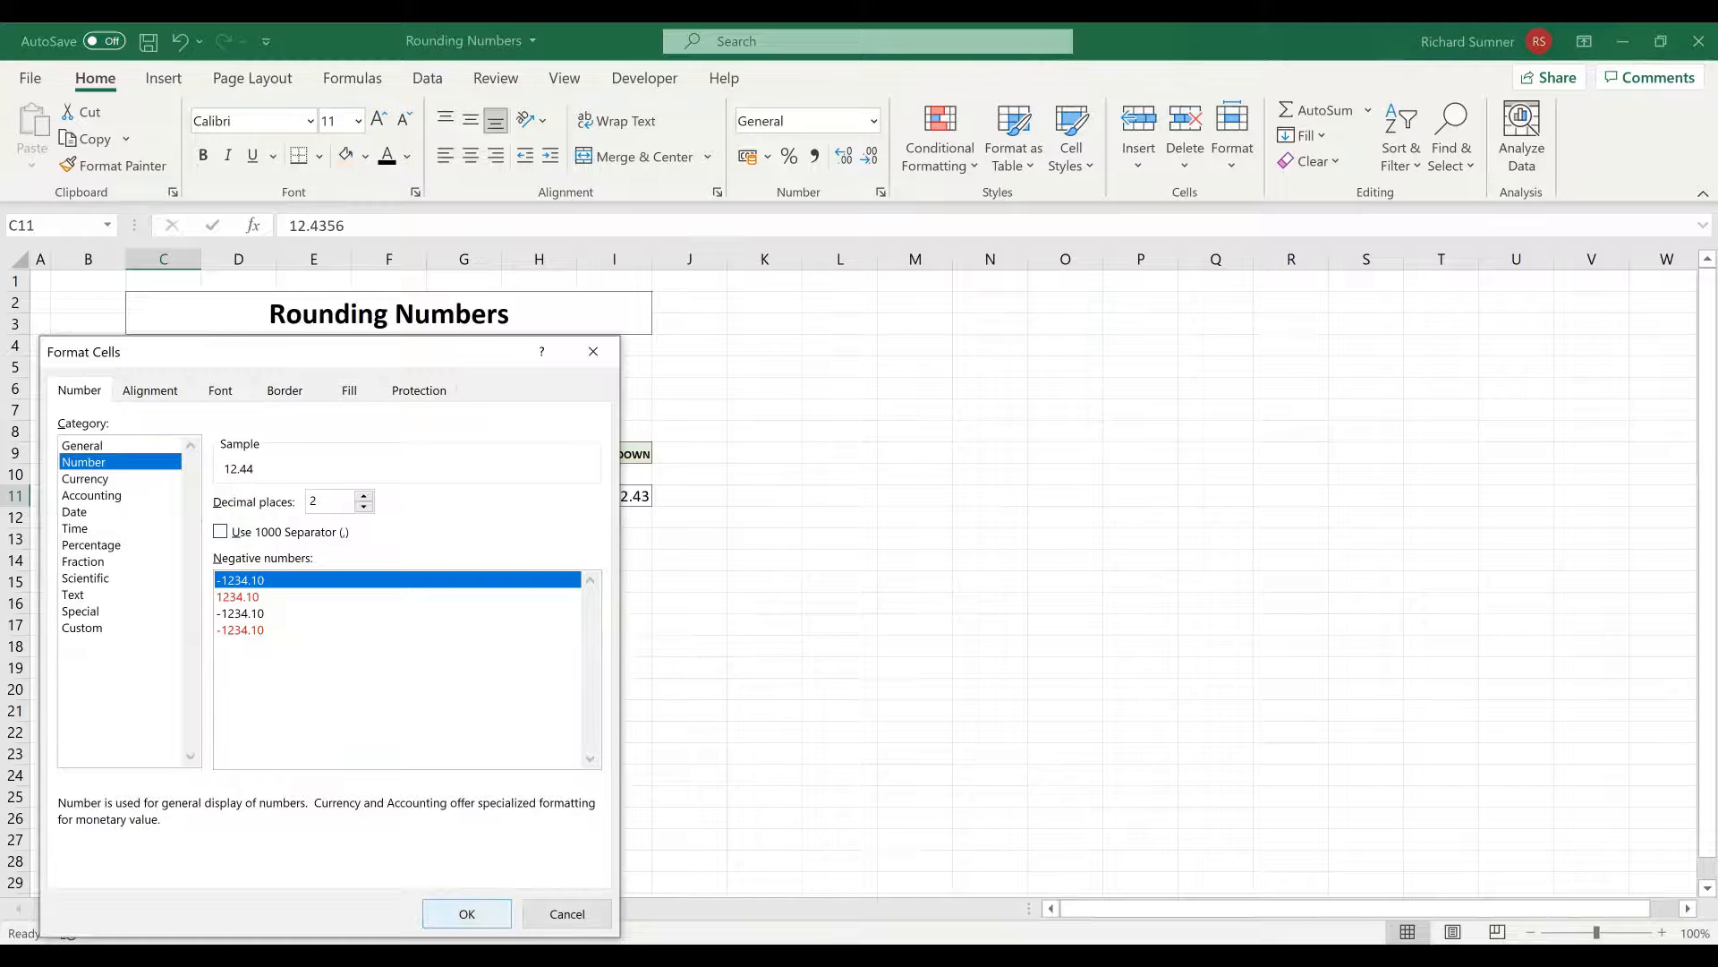
{"action": "left_click", "coordinate": [466, 913]}
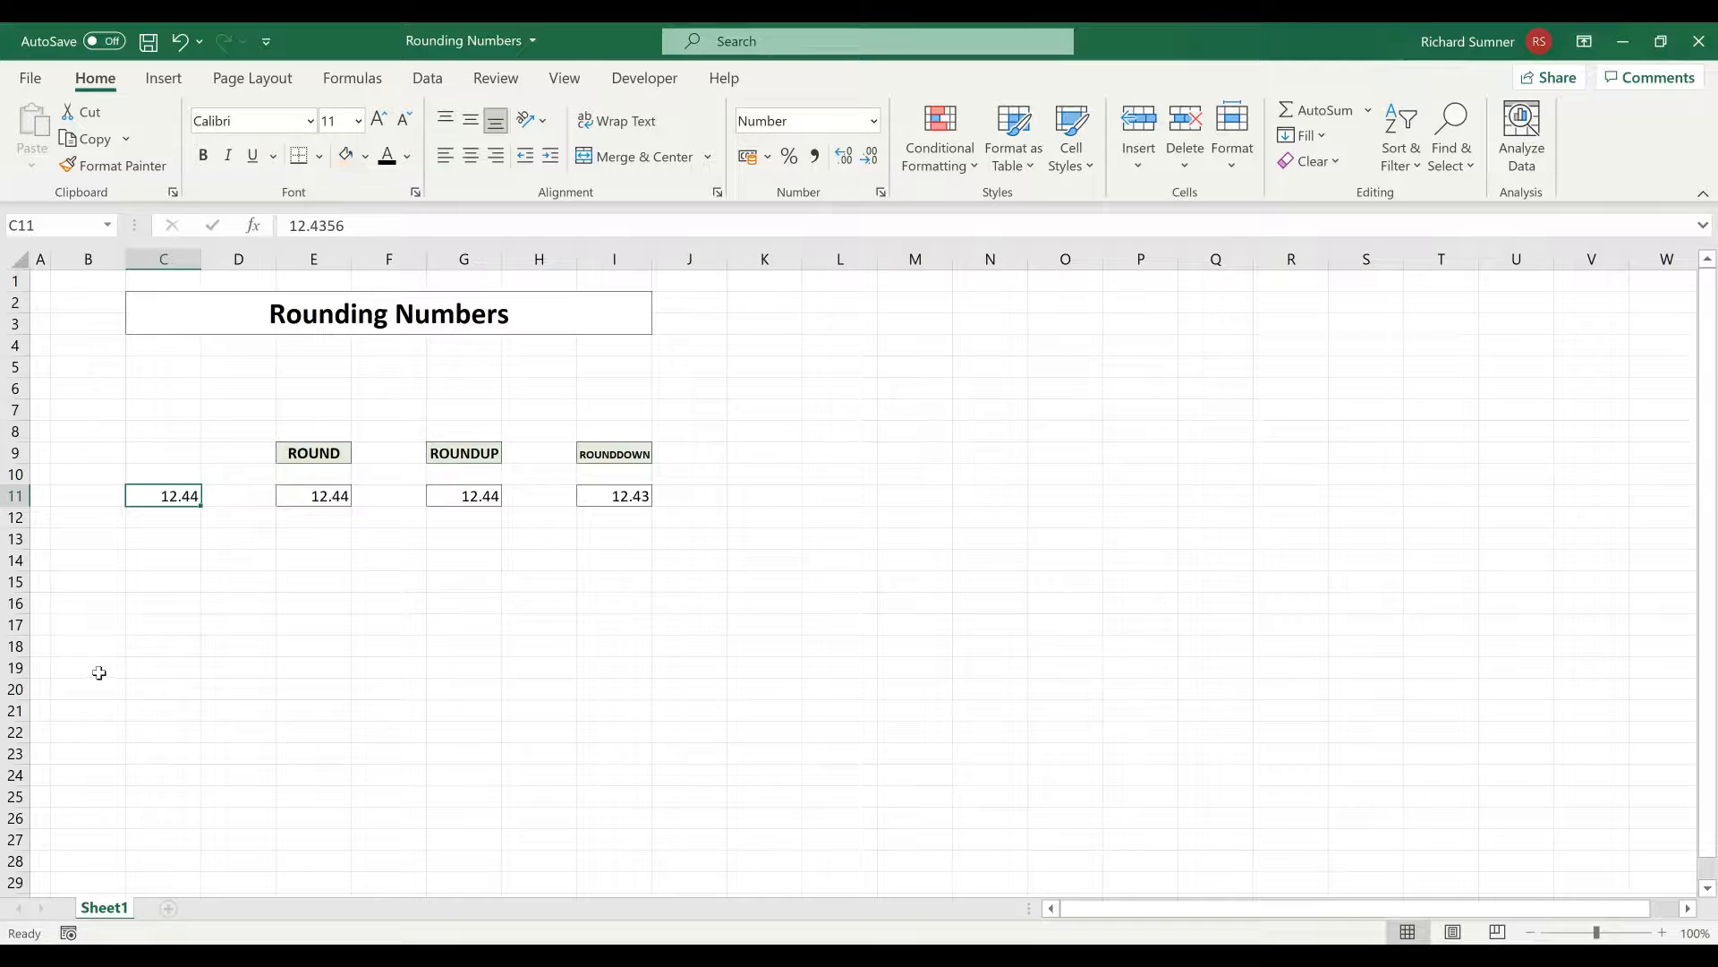
{"action": "left_click", "coordinate": [154, 564]}
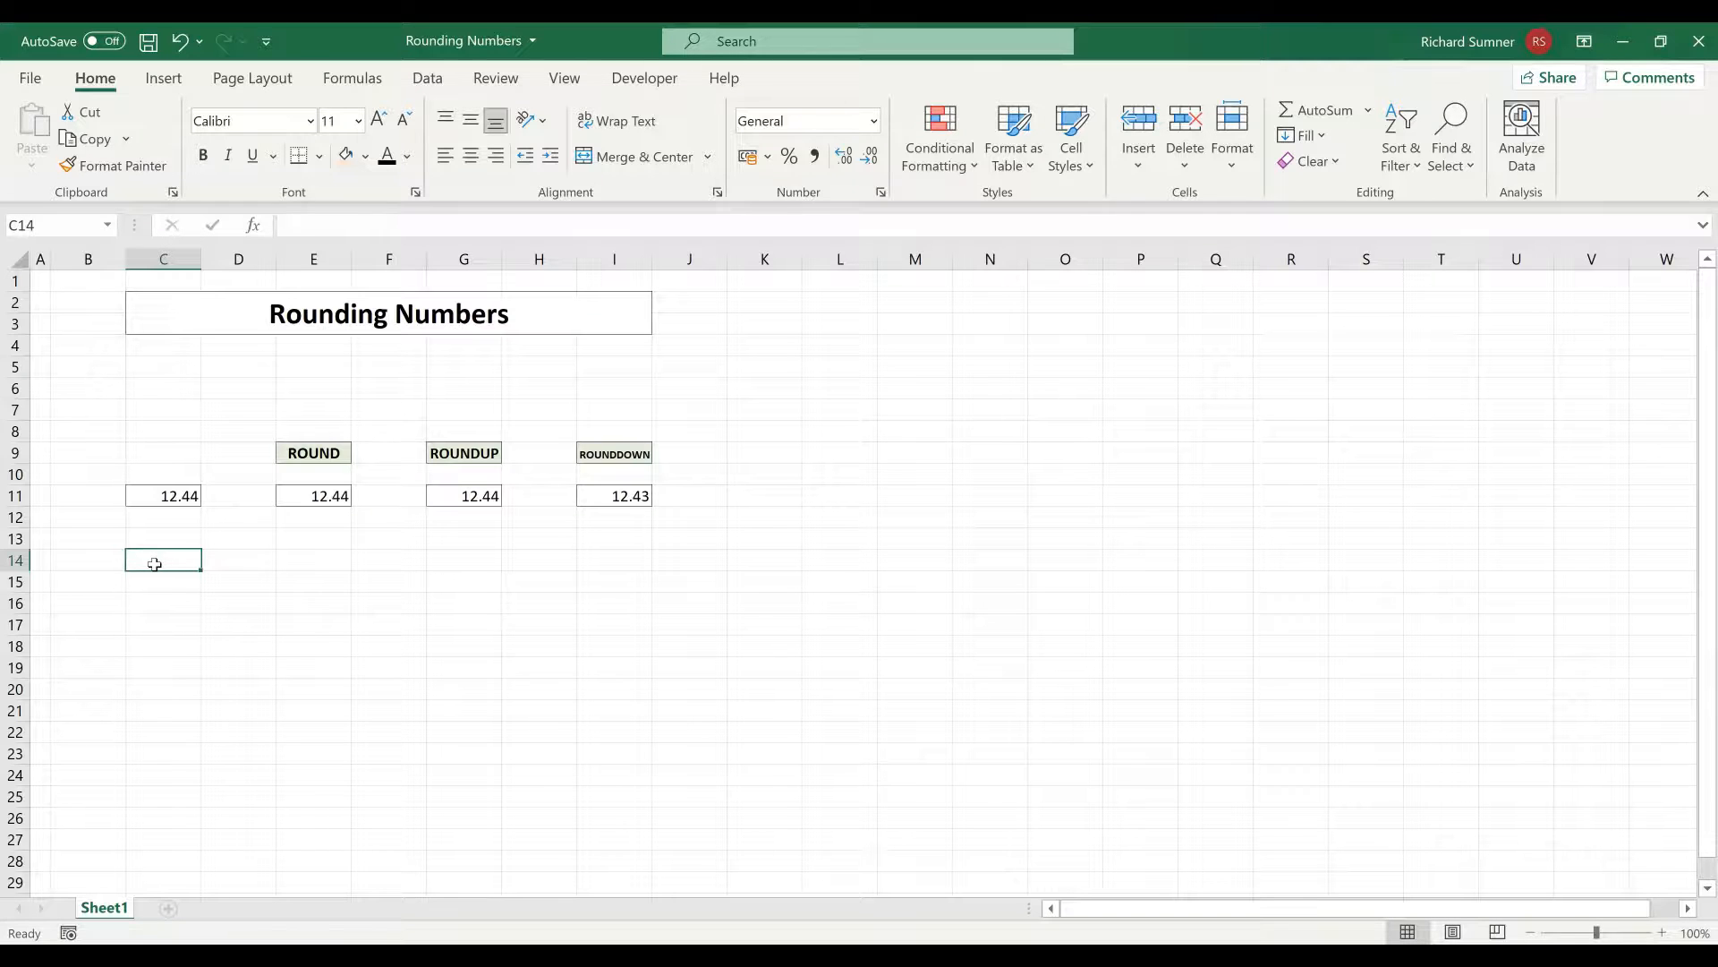
Compare the stored value of the formatted cell C11 with the ROUND, ROUNDUP and ROUNDDOWN formulas in E11, G11 and I11
{"action": "left_click", "coordinate": [189, 500]}
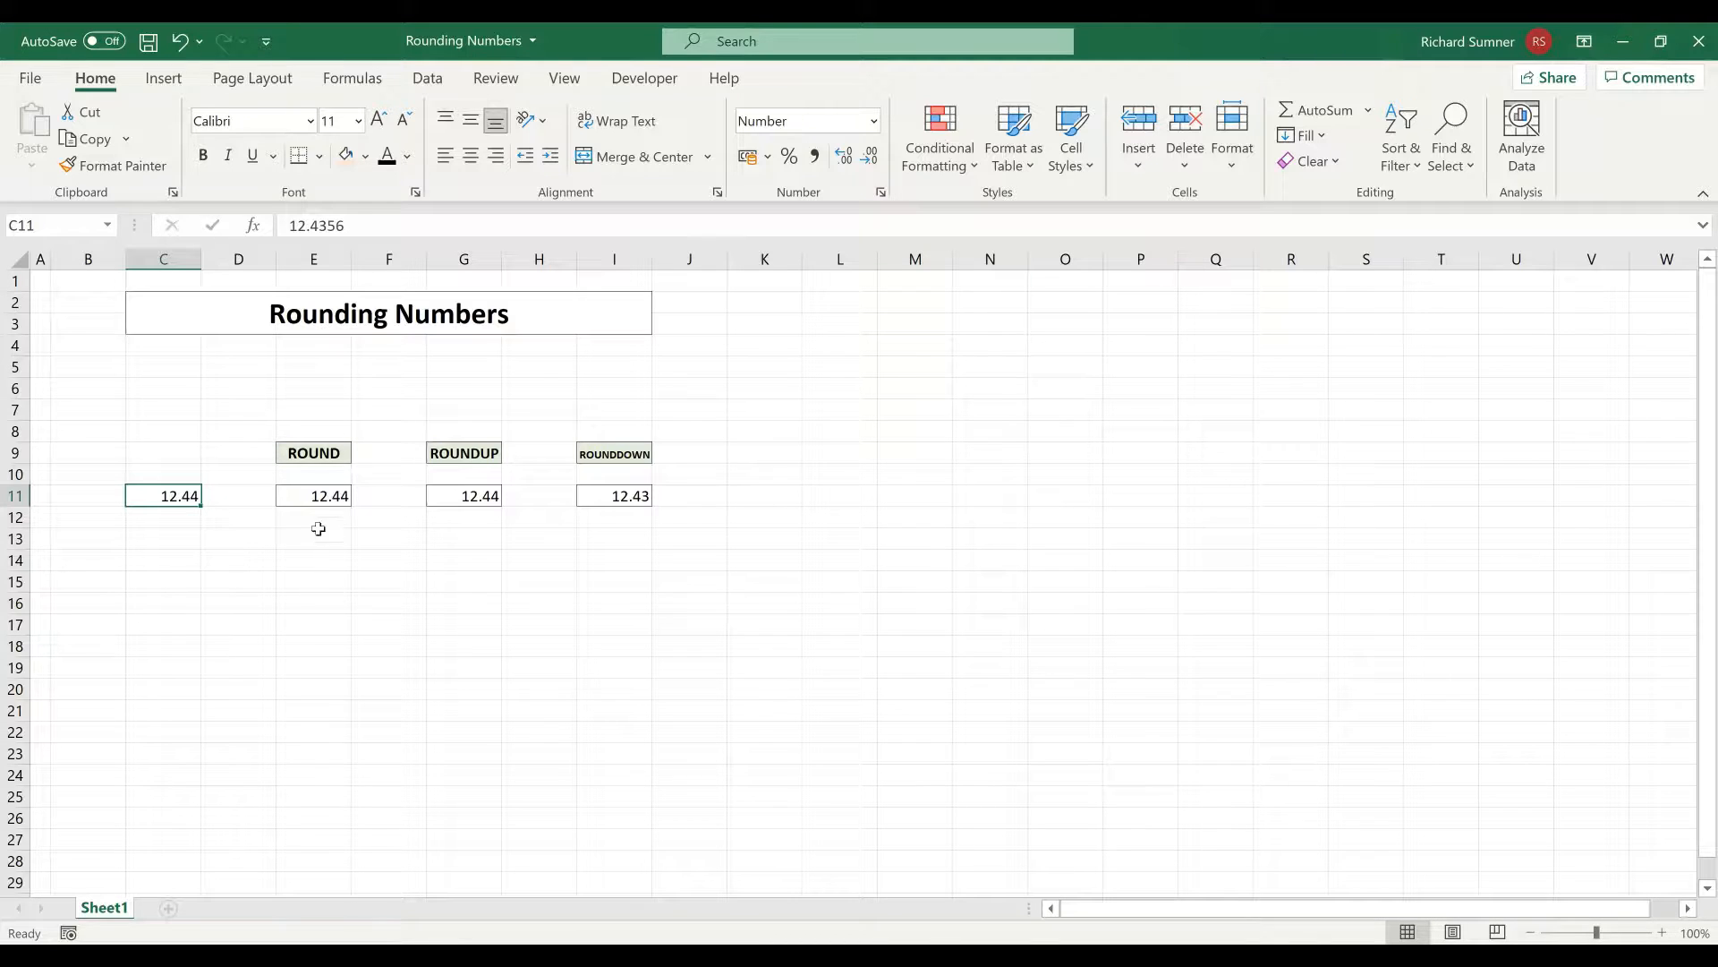
{"action": "left_click", "coordinate": [315, 495]}
{"action": "left_click", "coordinate": [443, 495]}
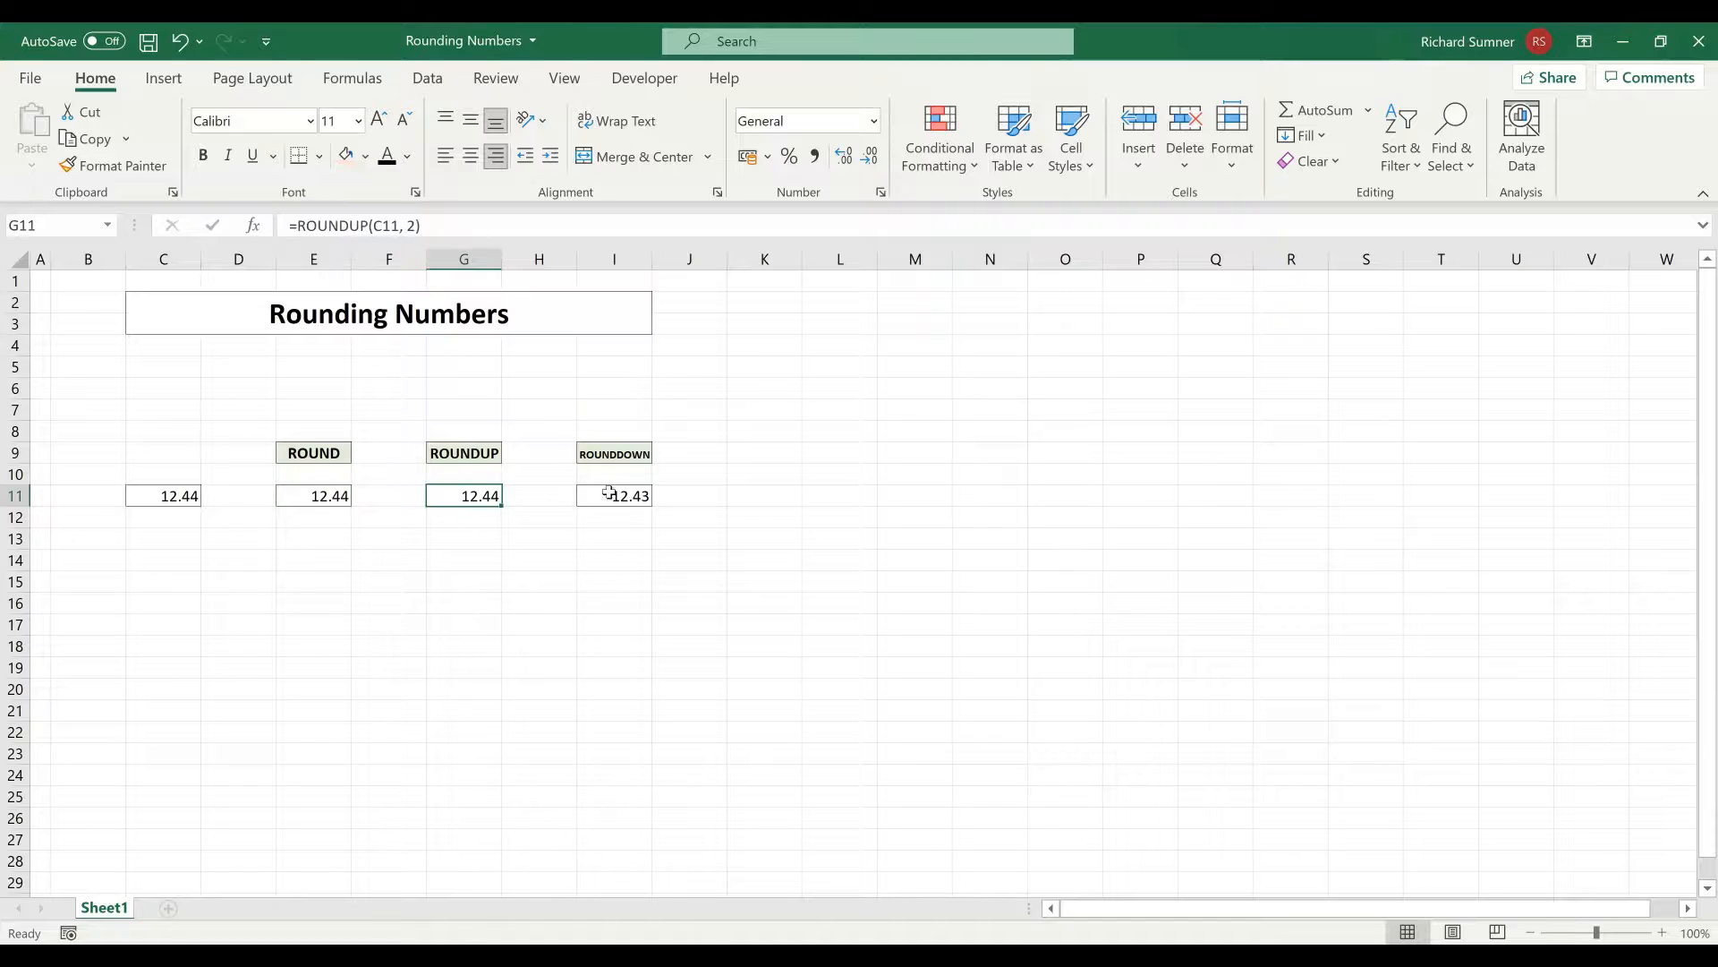
{"action": "left_click", "coordinate": [612, 495]}
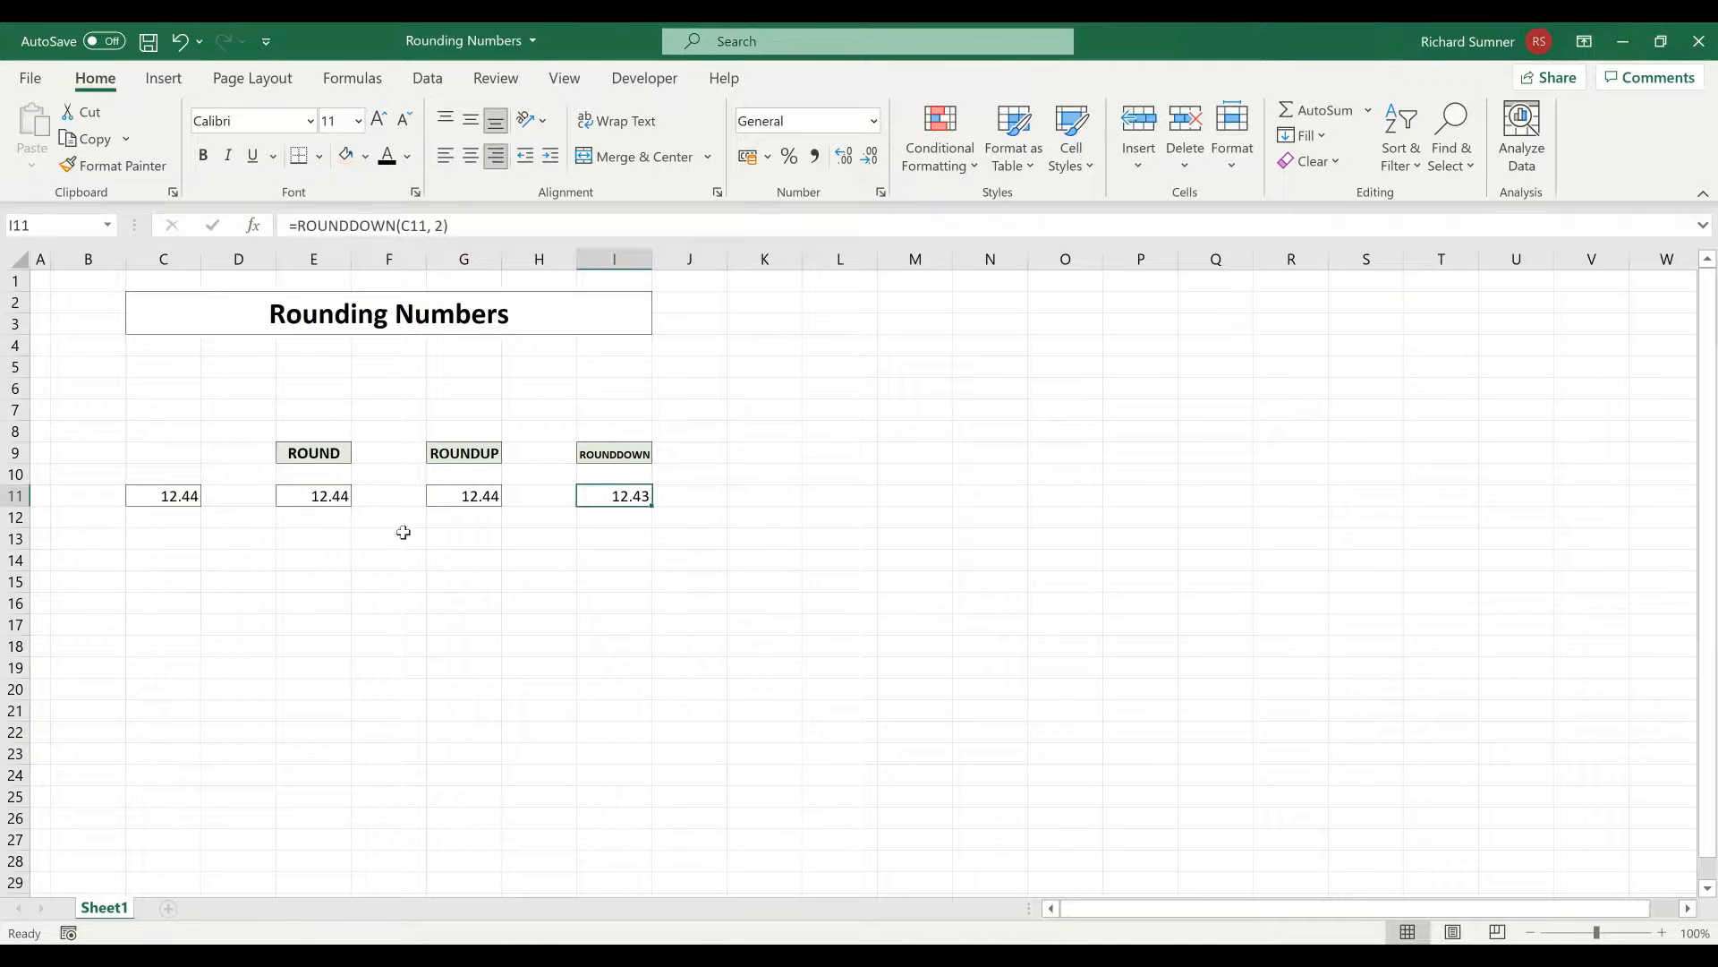
{"action": "left_click", "coordinate": [320, 494]}
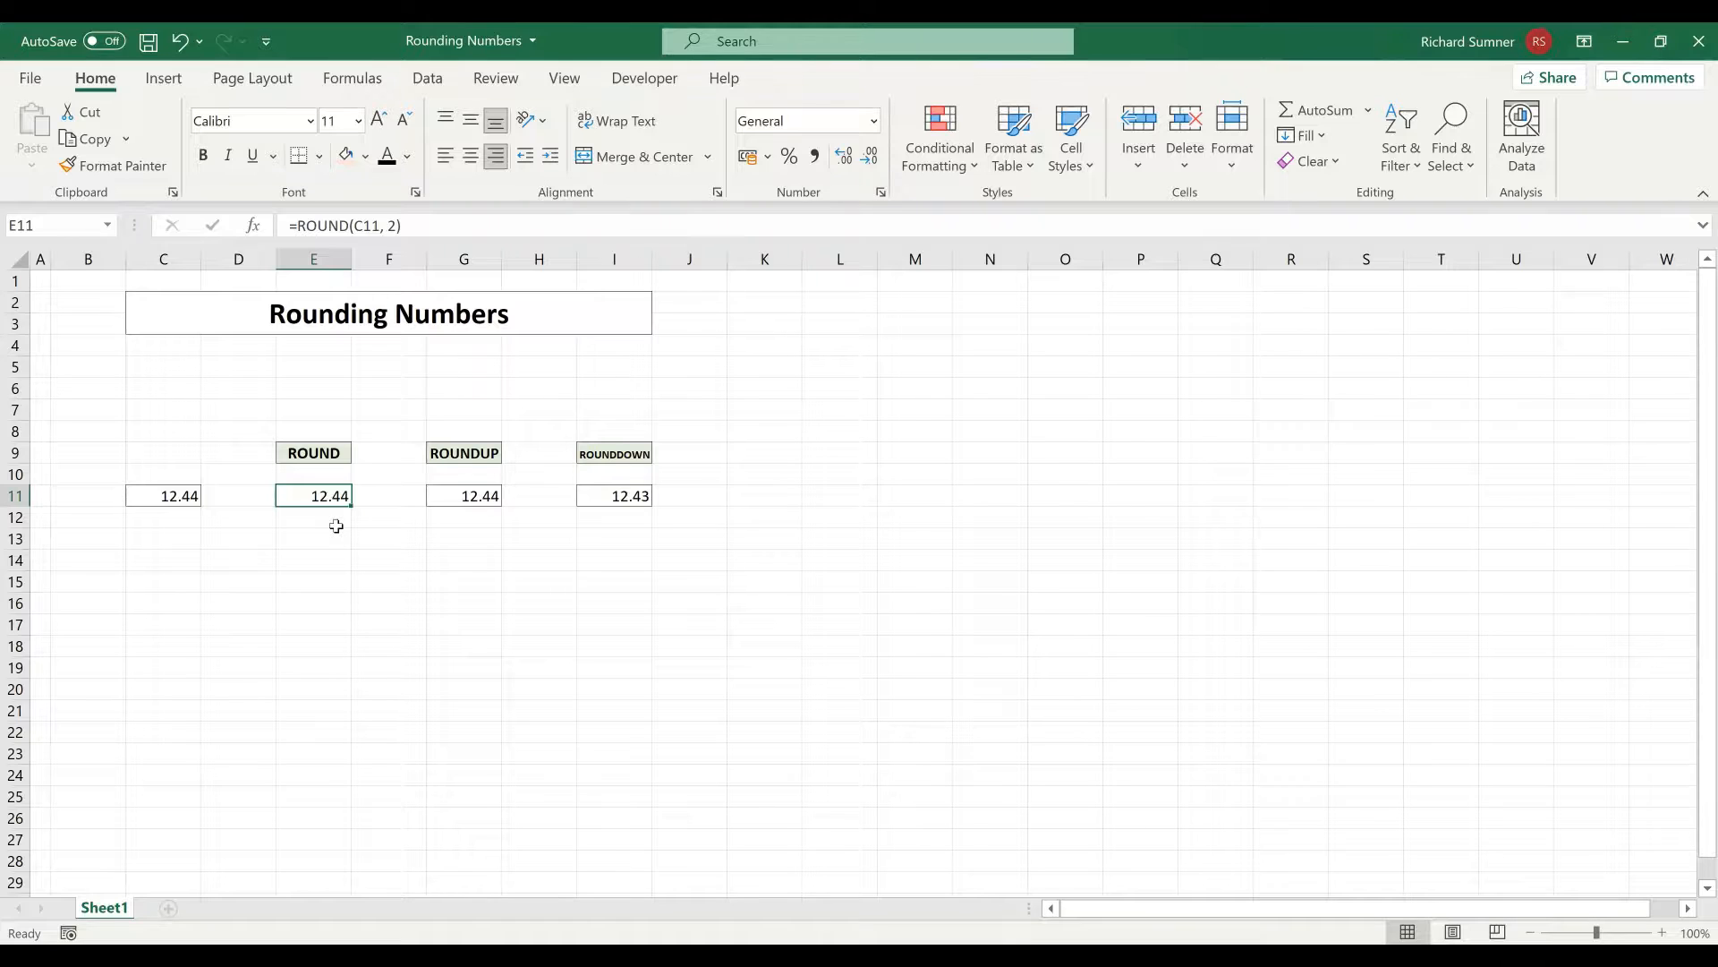
{"action": "left_click", "coordinate": [193, 493]}
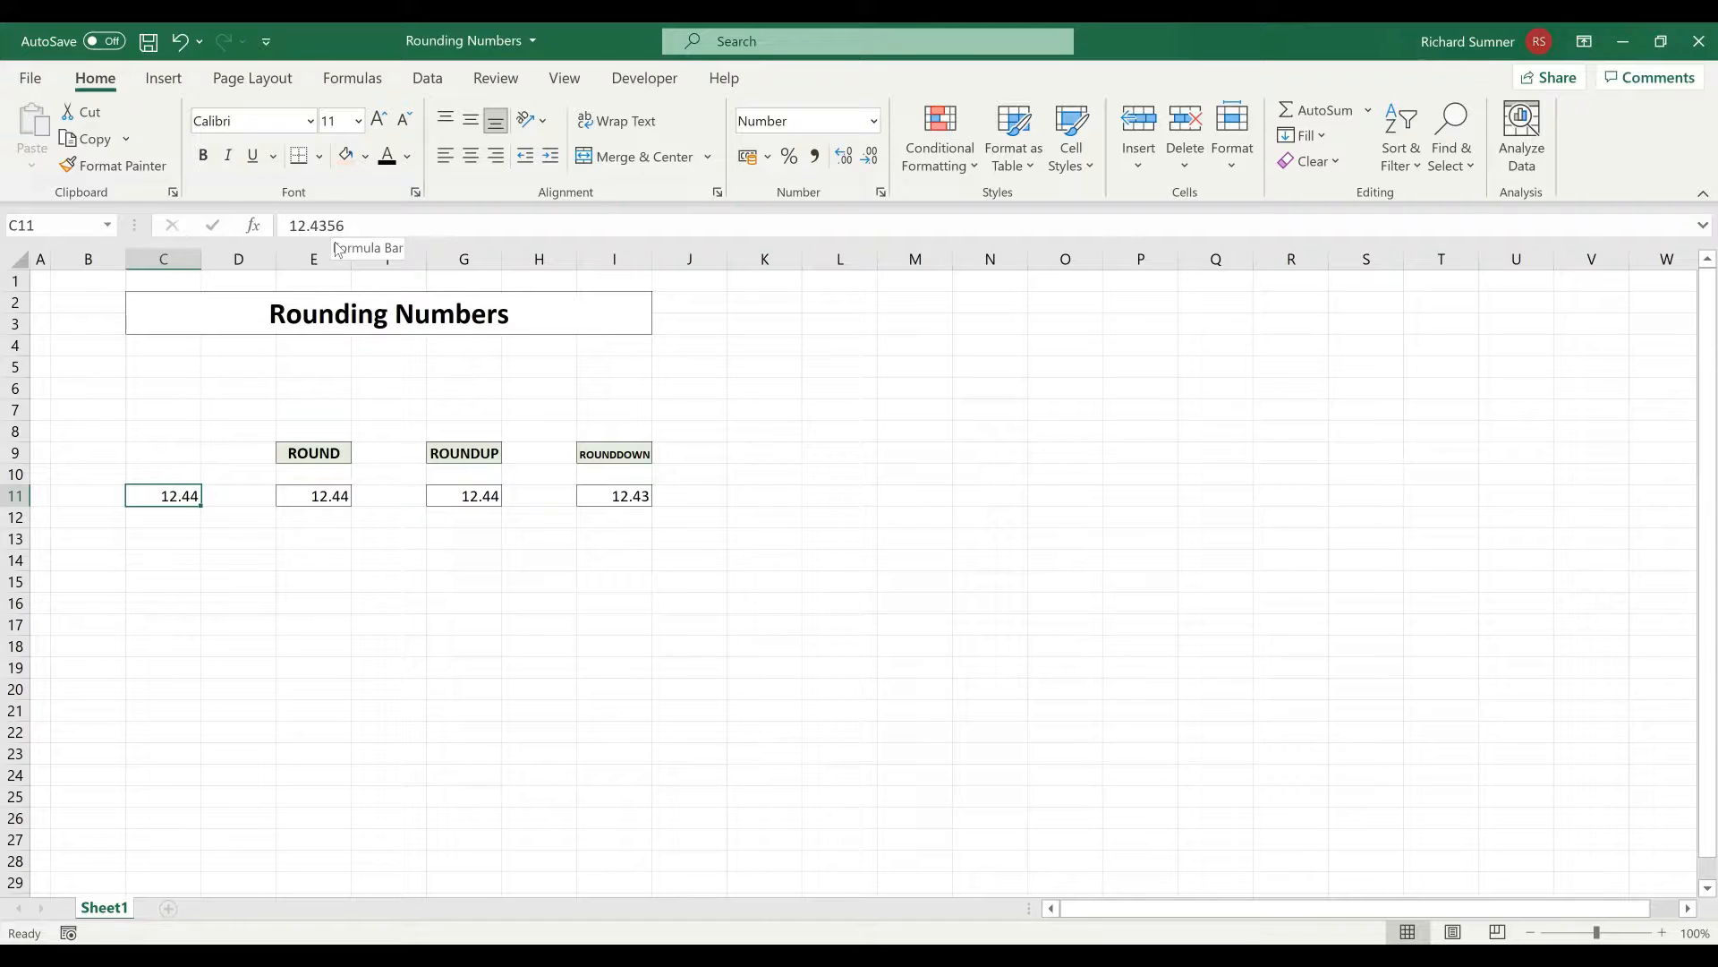
{"action": "left_click", "coordinate": [335, 492]}
{"action": "left_click", "coordinate": [454, 497]}
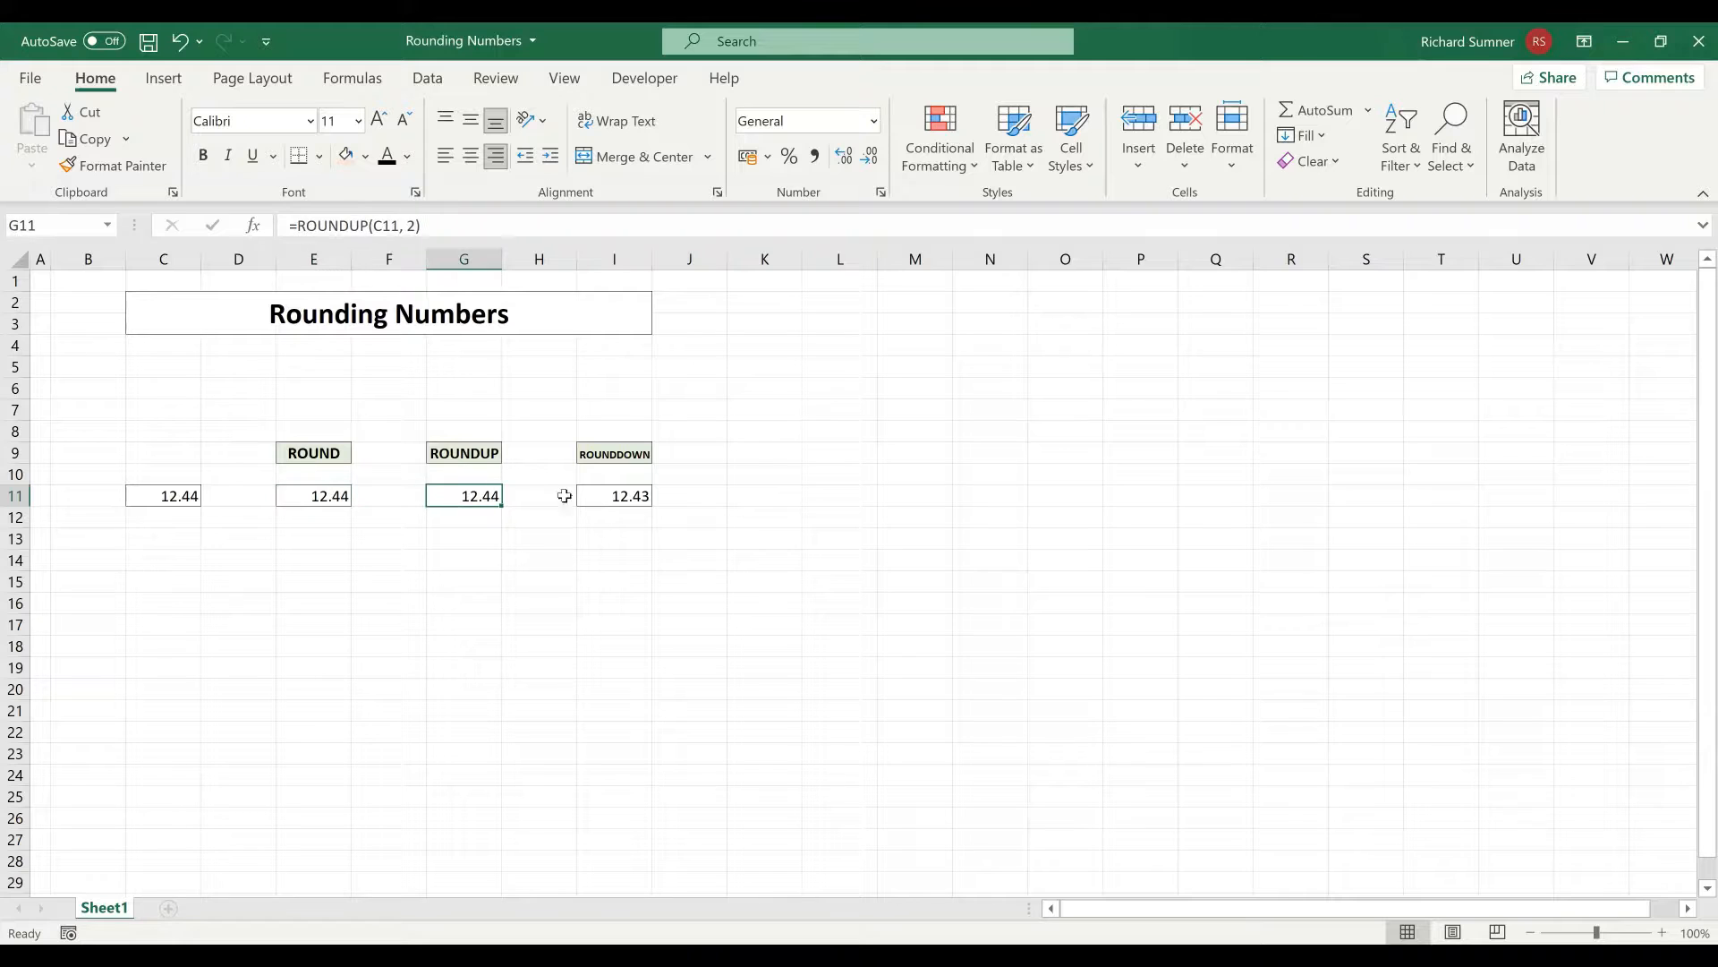
{"action": "left_click", "coordinate": [621, 492]}
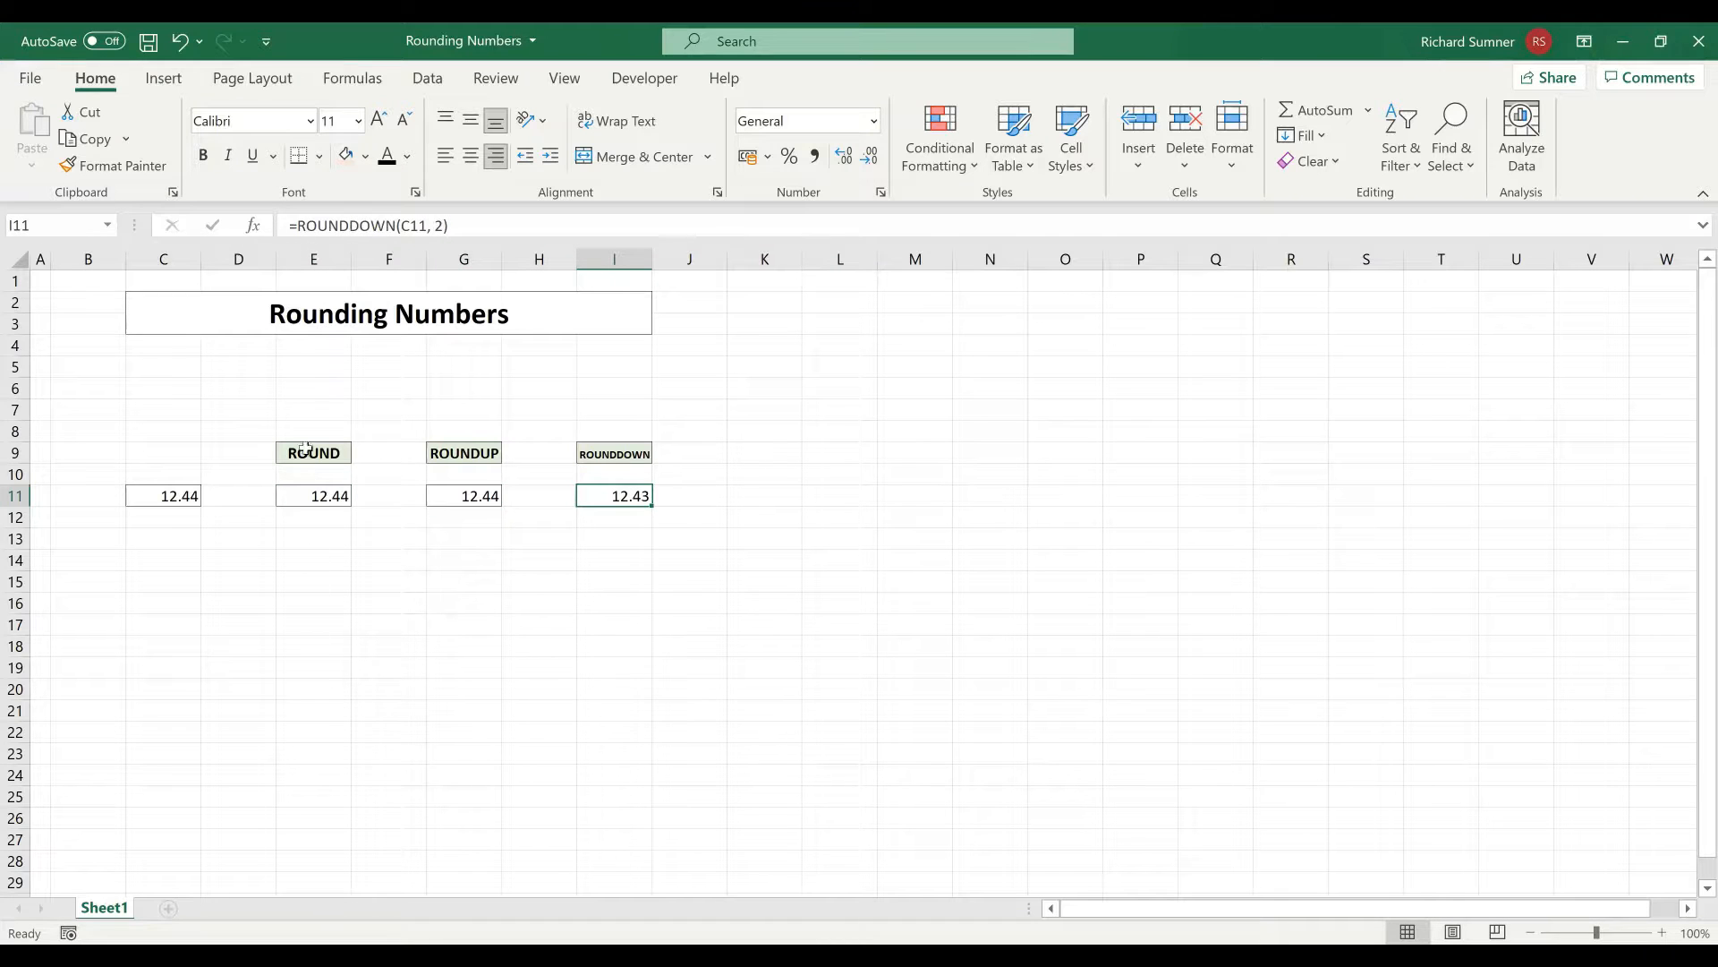
{"action": "left_click", "coordinate": [46, 281]}
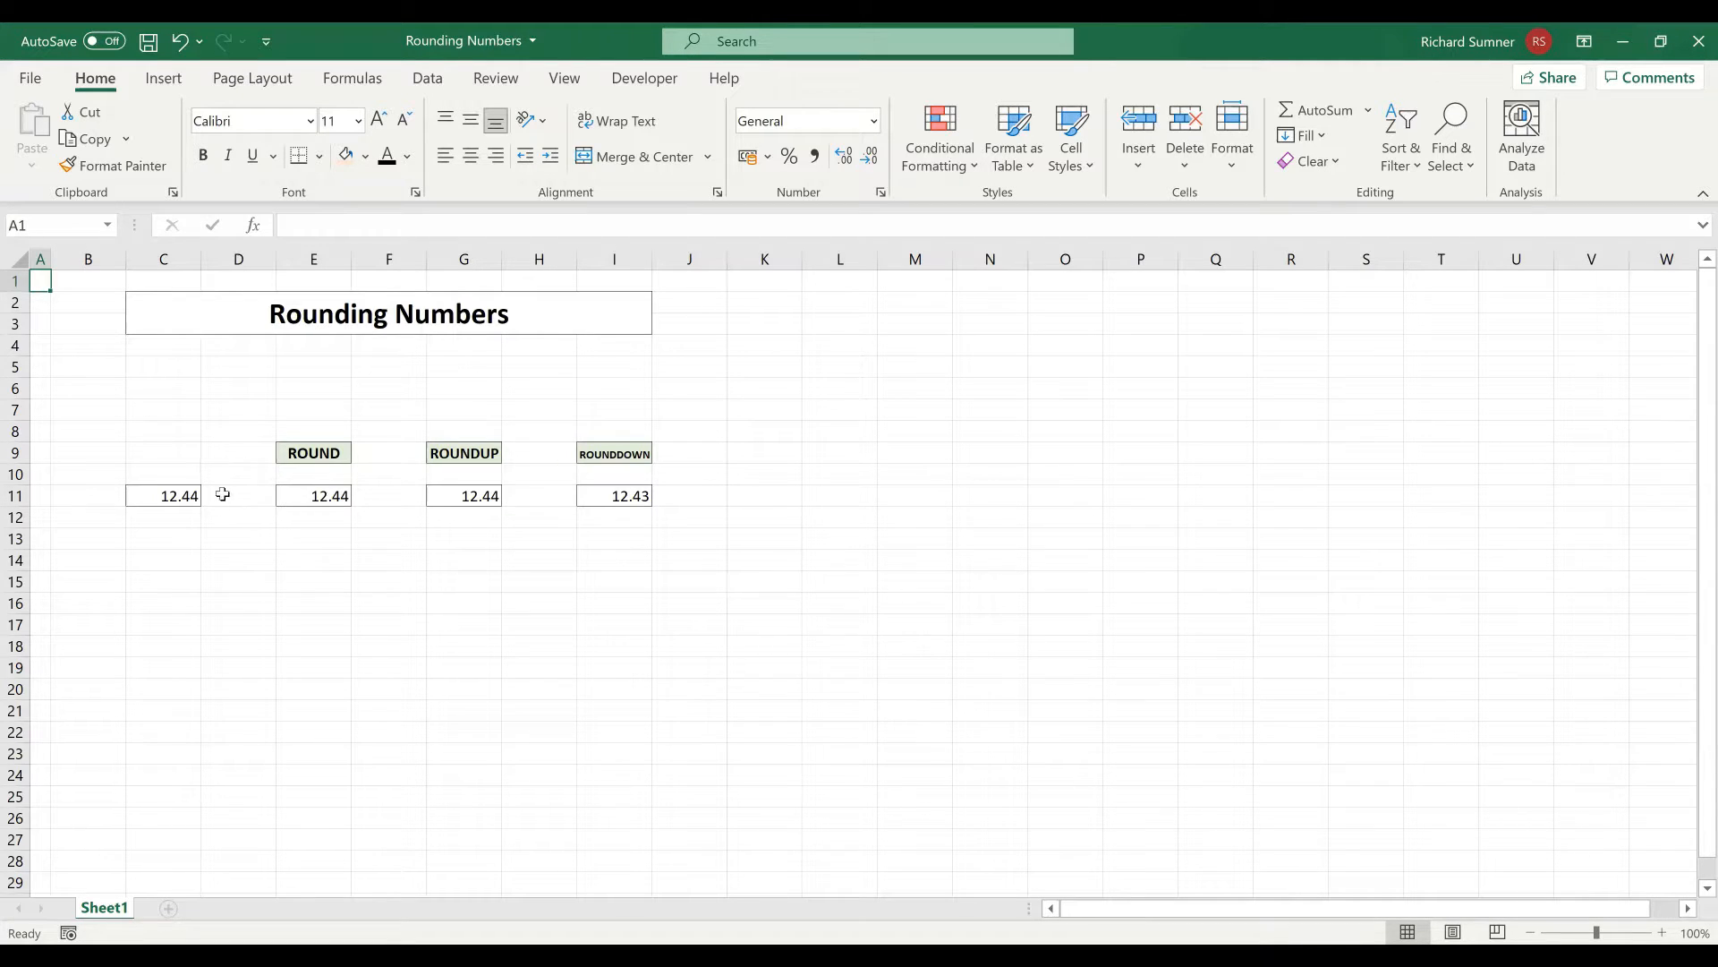
Set the number format of cell C11 back to the General category and return to cell A1
{"action": "right_click", "coordinate": [176, 501]}
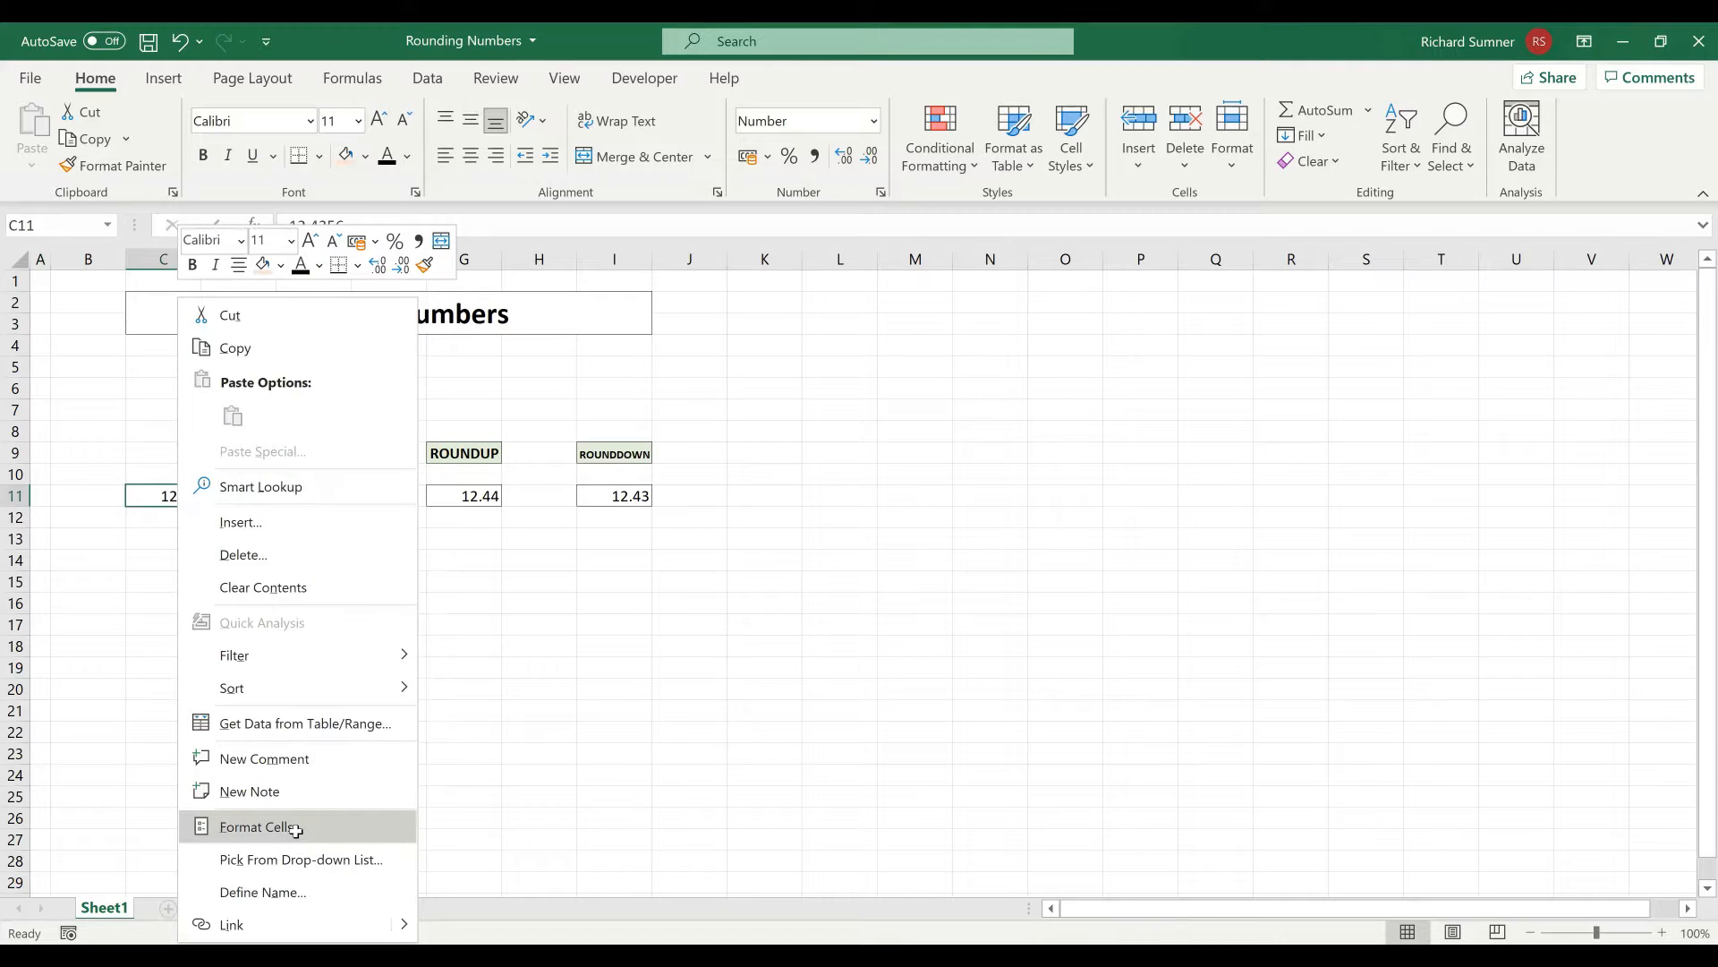
{"action": "left_click", "coordinate": [292, 827]}
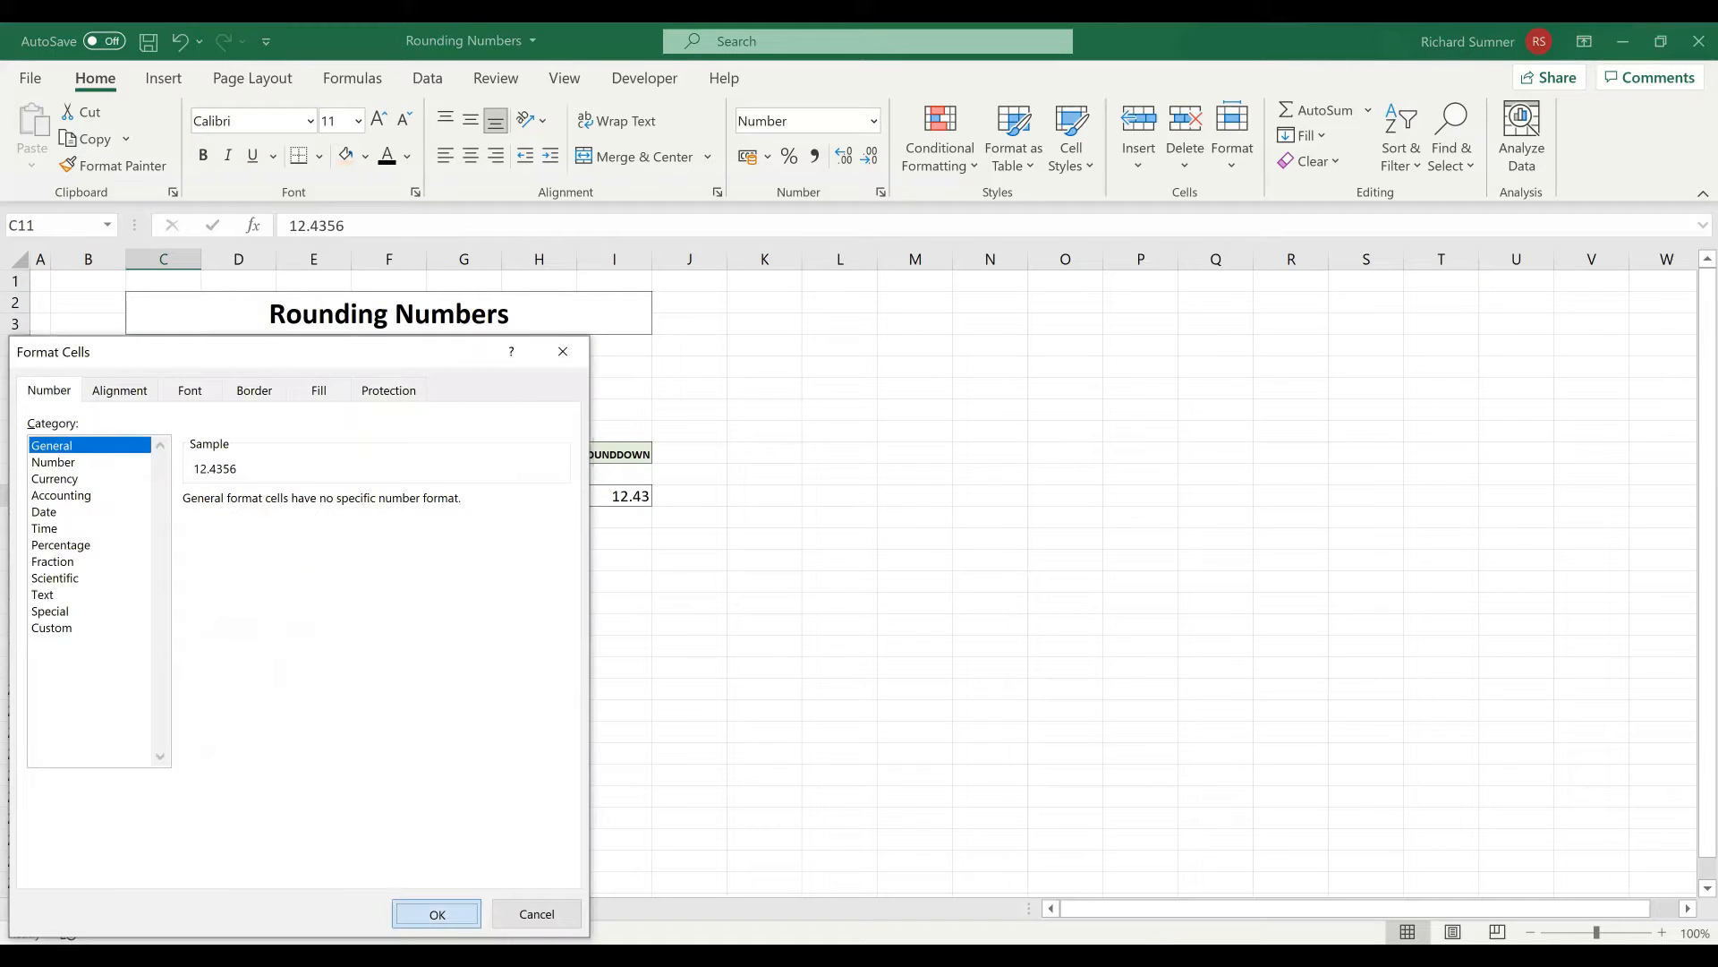
{"action": "left_click", "coordinate": [422, 914]}
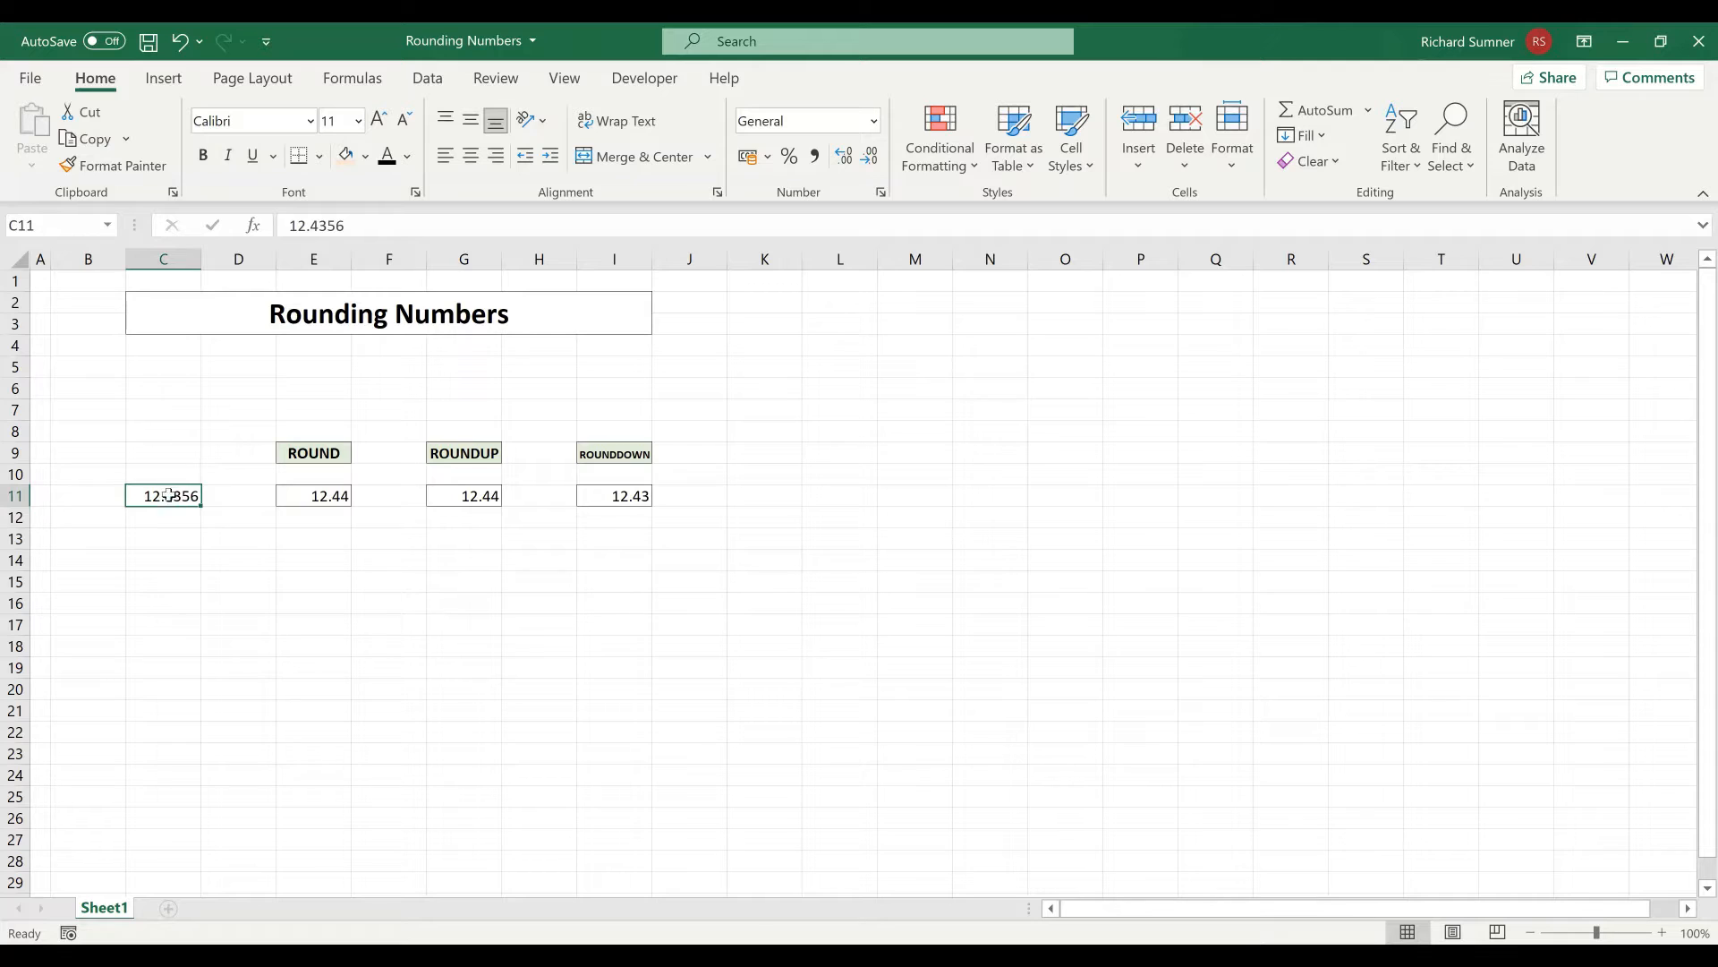
{"action": "left_click", "coordinate": [43, 282]}
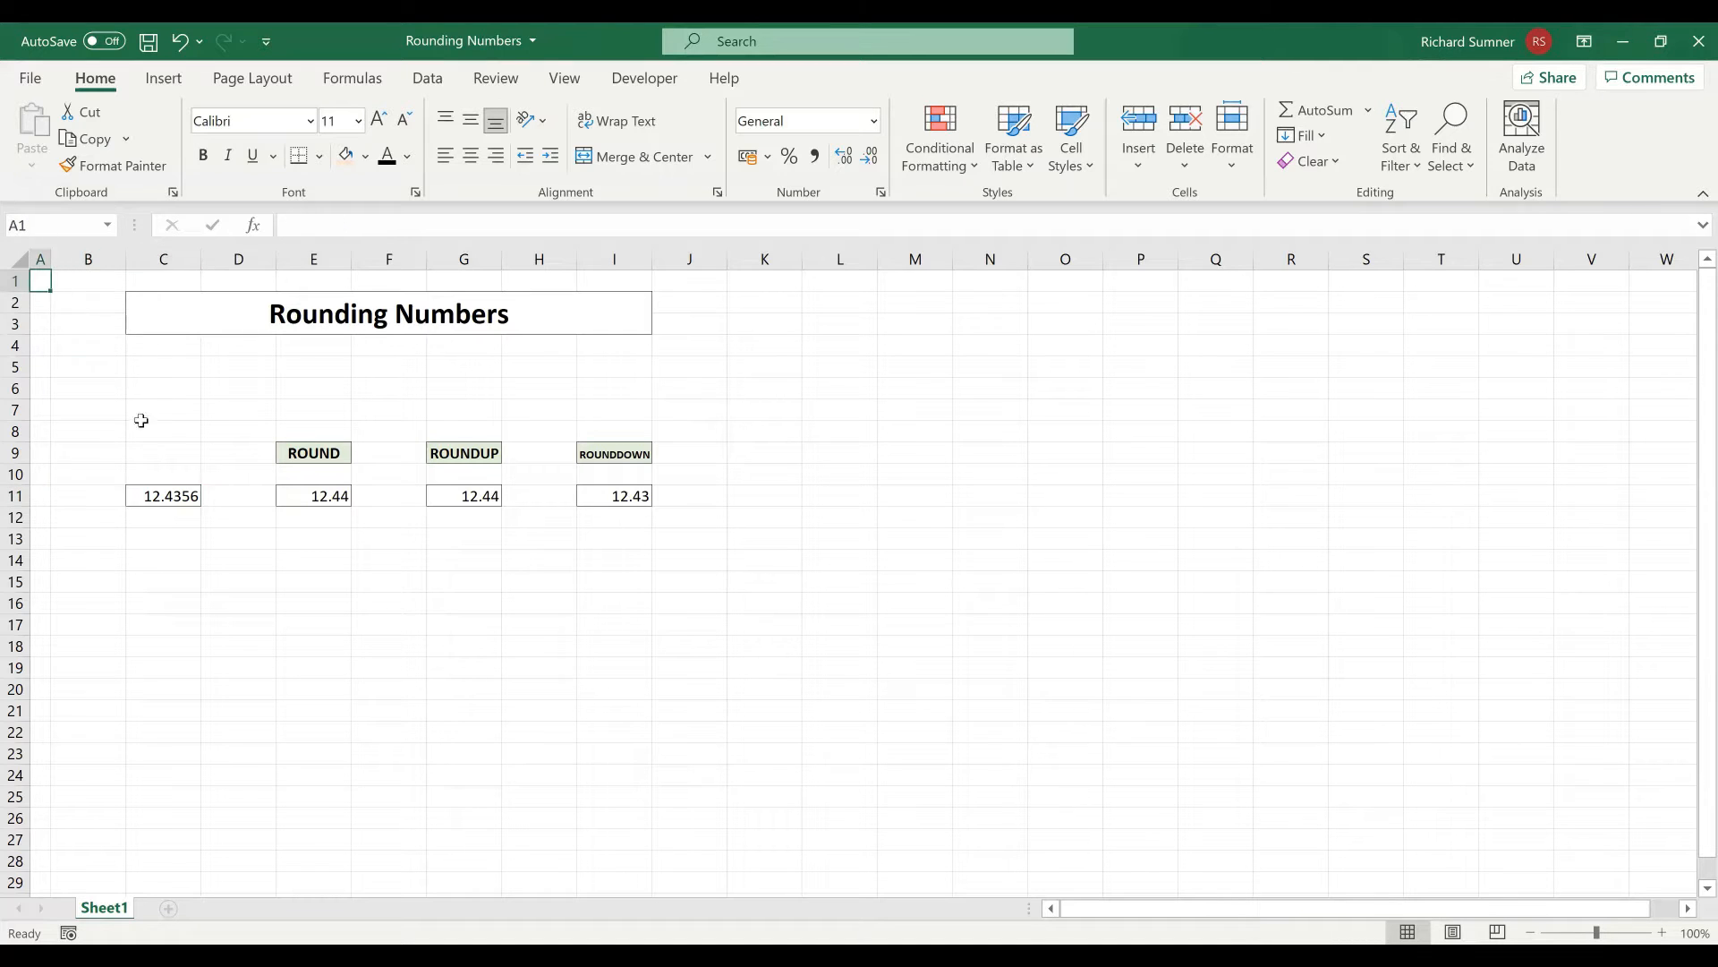